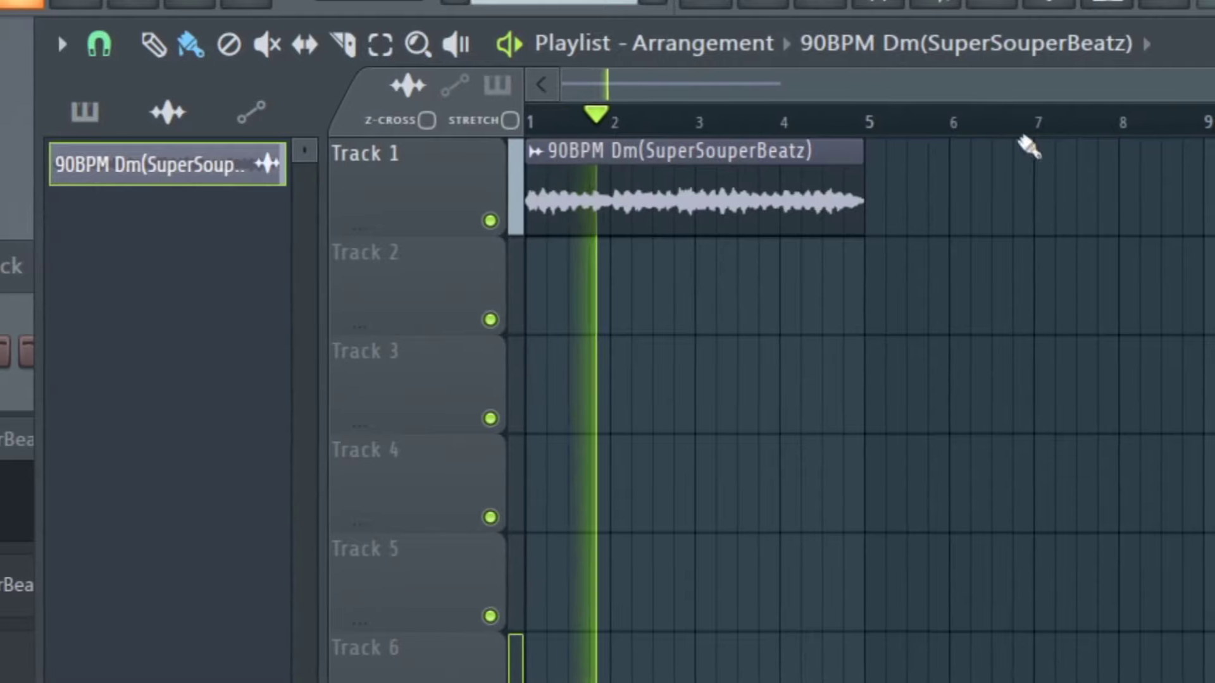
Cut the choir sample's low end with band 1 of Fruity parametric EQ 2 and boost band 4 slightly
left_click_drag(1038, 124, 406, 152)
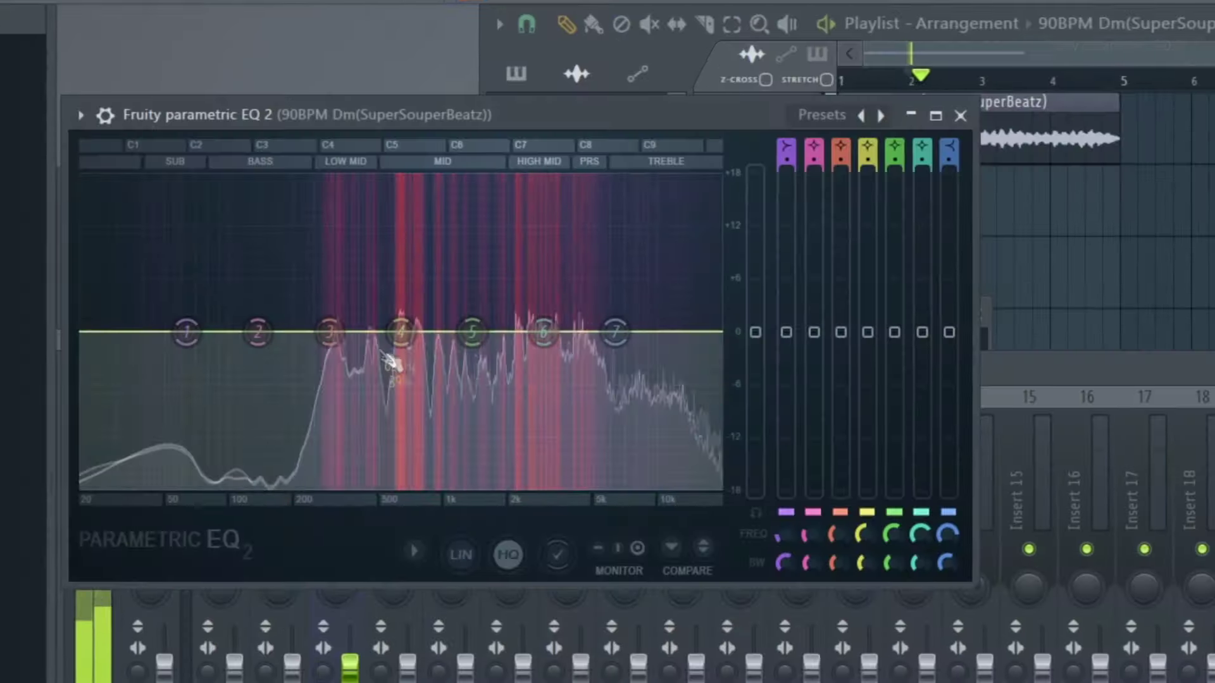
left_click_drag(182, 330, 335, 484)
left_click_drag(407, 331, 420, 284)
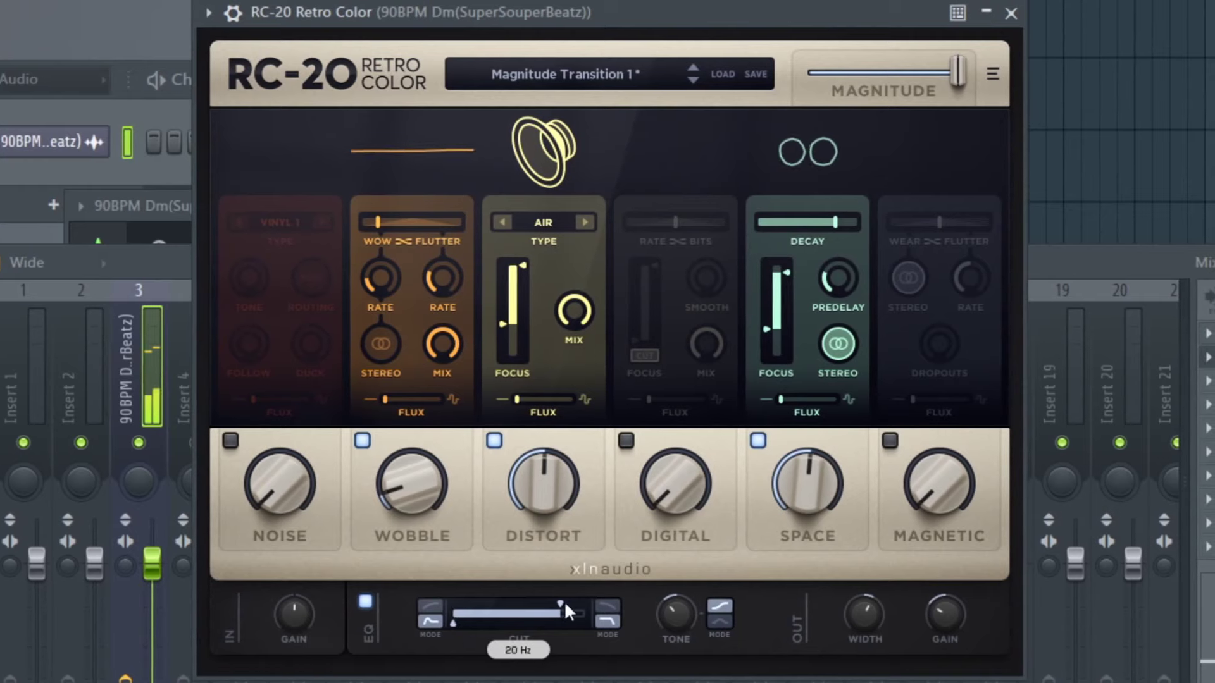
Add a short note in the second half of bar 4 of the Omnisphere bass line
mouse_move(553, 600)
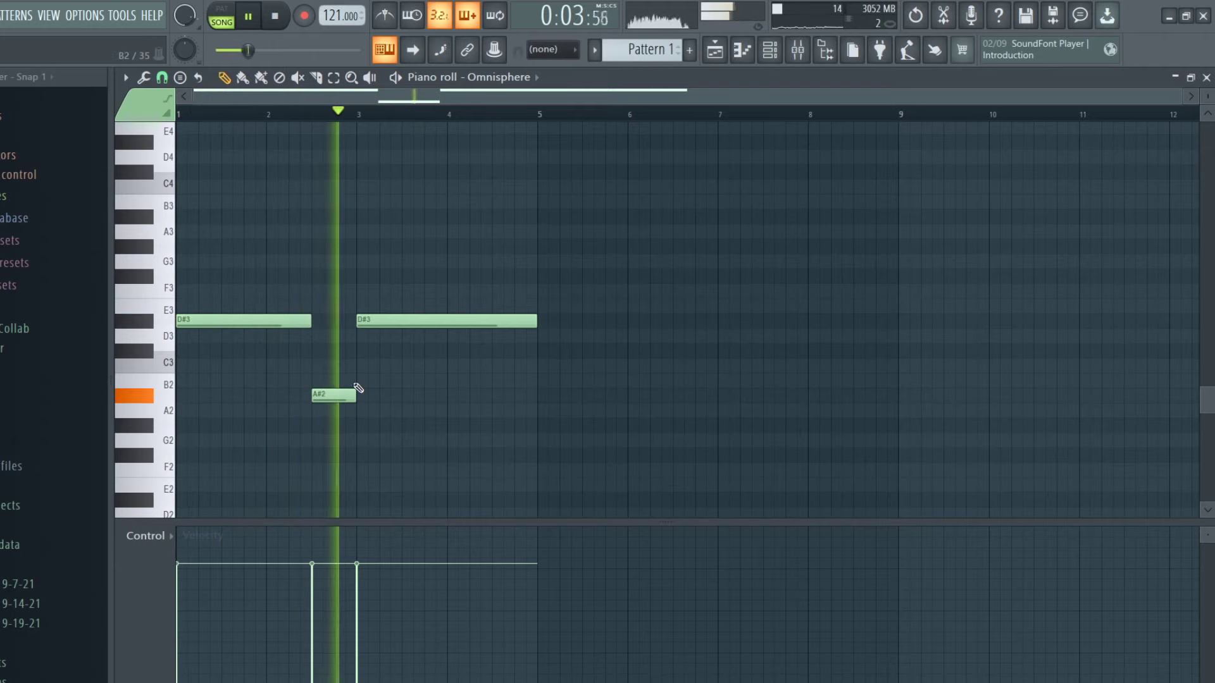
left_click_drag(496, 383, 524, 378)
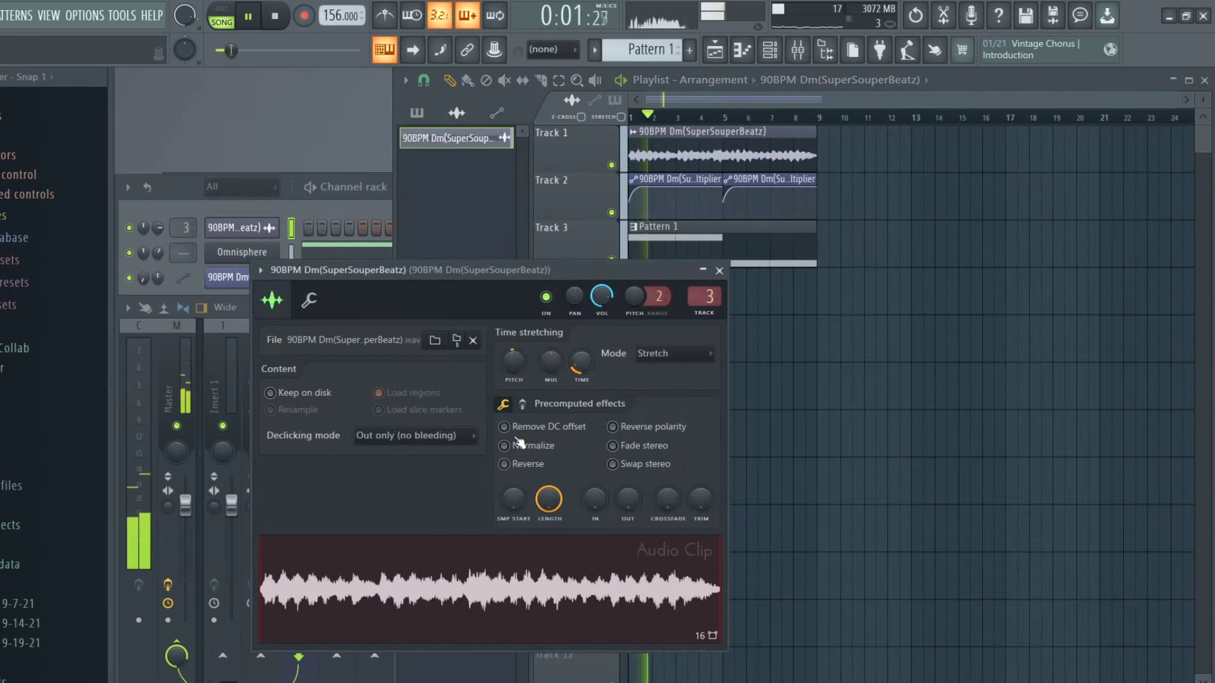
right_click(840, 441)
scroll(633, 380, "up", 8)
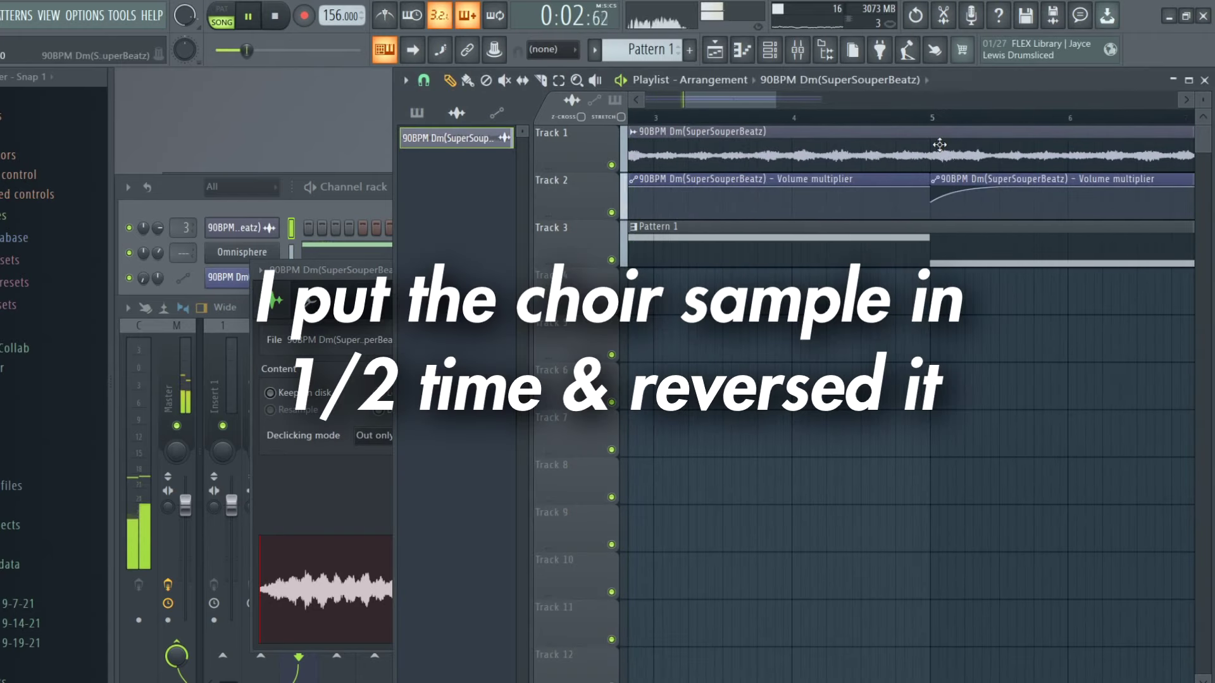
double_click(939, 145)
left_click(875, 291)
right_click(874, 291)
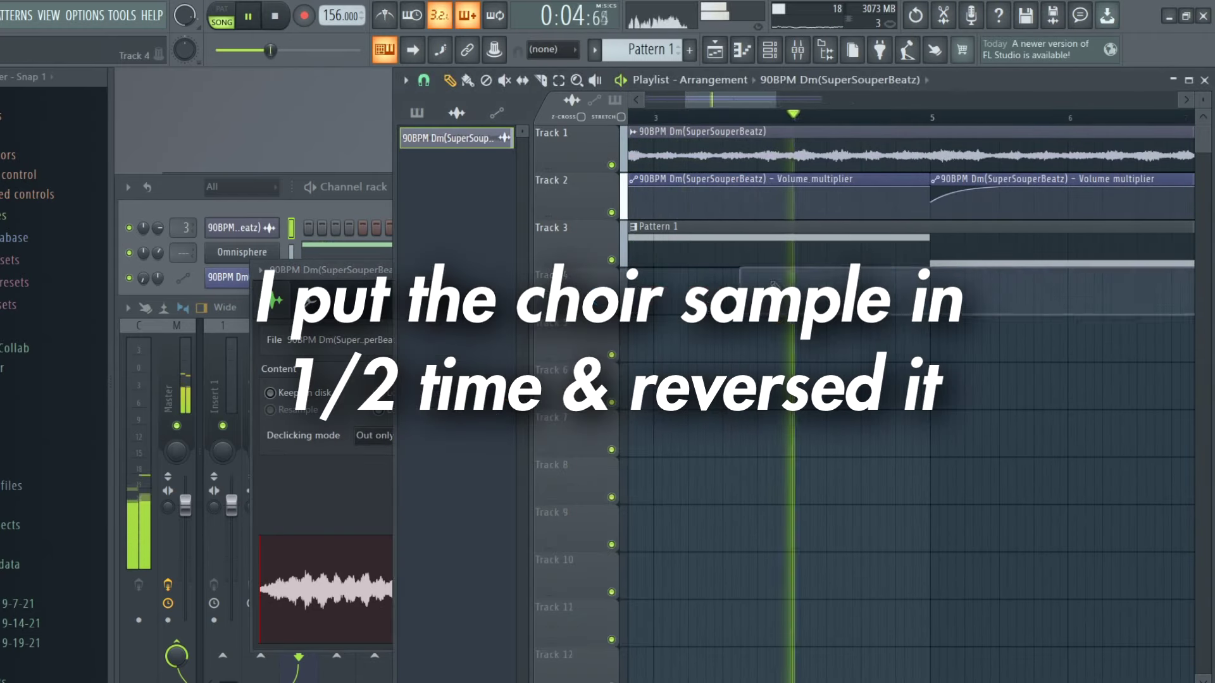
Open Pattern 1's Omnisphere bass notes in the piano roll, review them and return to the playlist
double_click(773, 263)
scroll(767, 243, "left", 3)
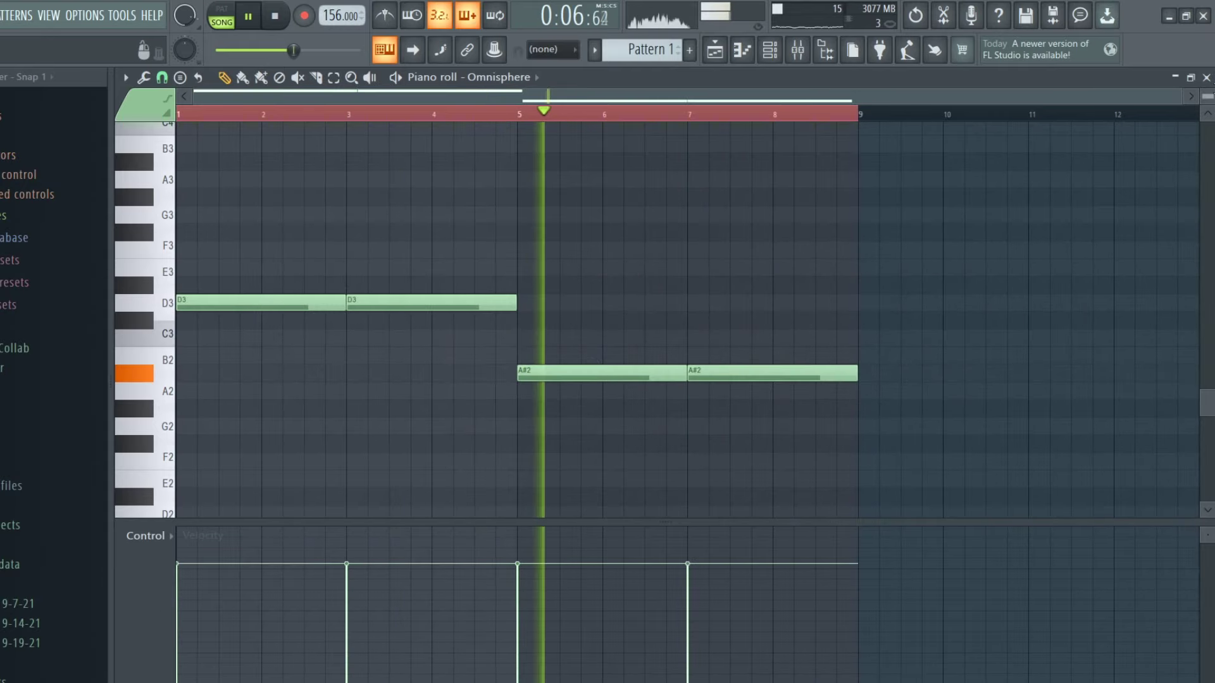
left_click(1206, 78)
right_click(1134, 349)
scroll(974, 351, "down", 2)
scroll(964, 340, "down", 3)
right_click(913, 321)
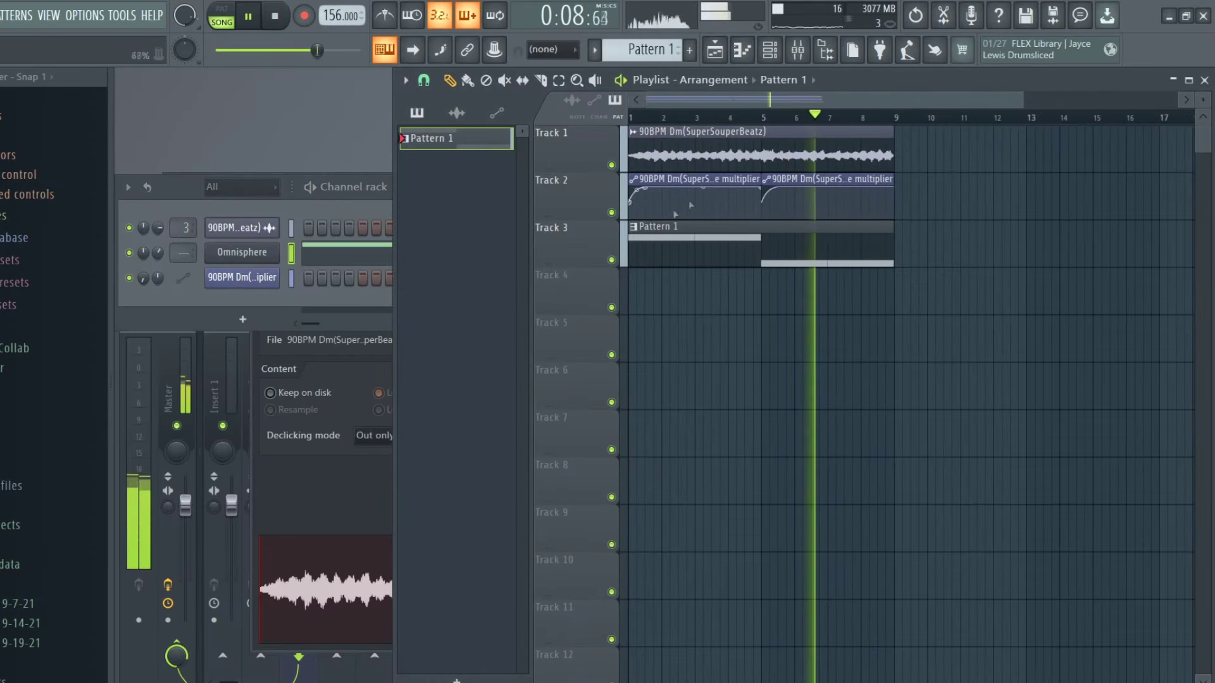
Add a second Omnisphere channel and select its BELL - Dream patch
left_click(200, 628)
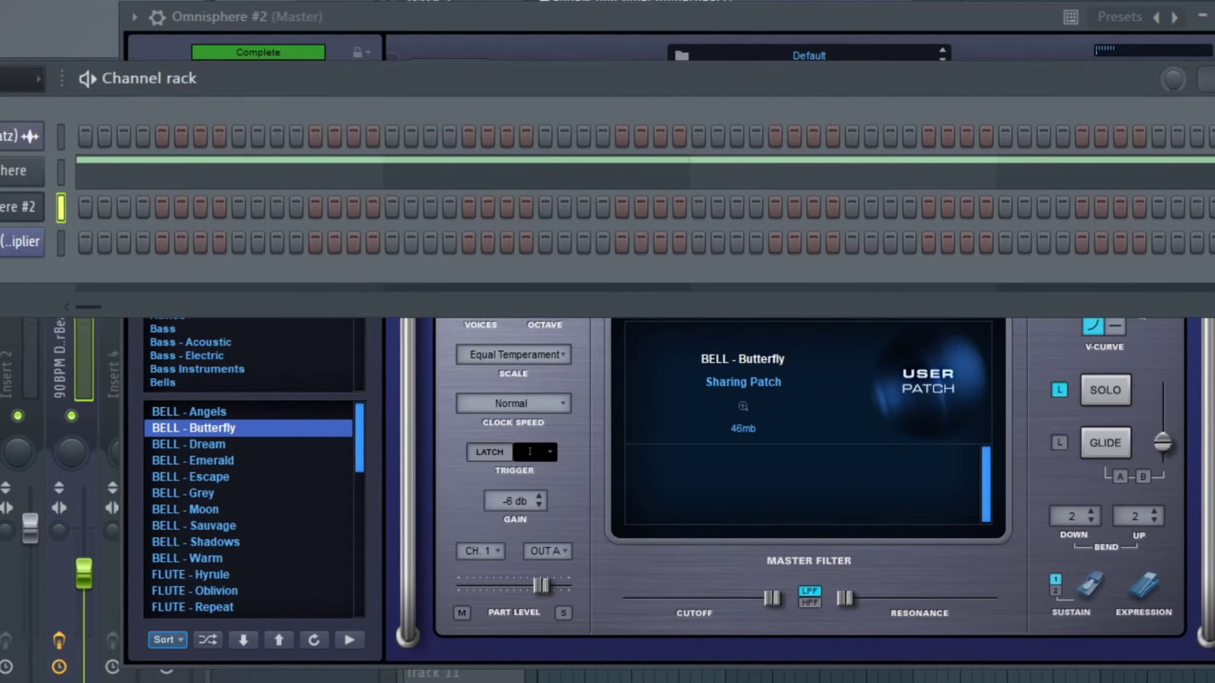
left_click(190, 443)
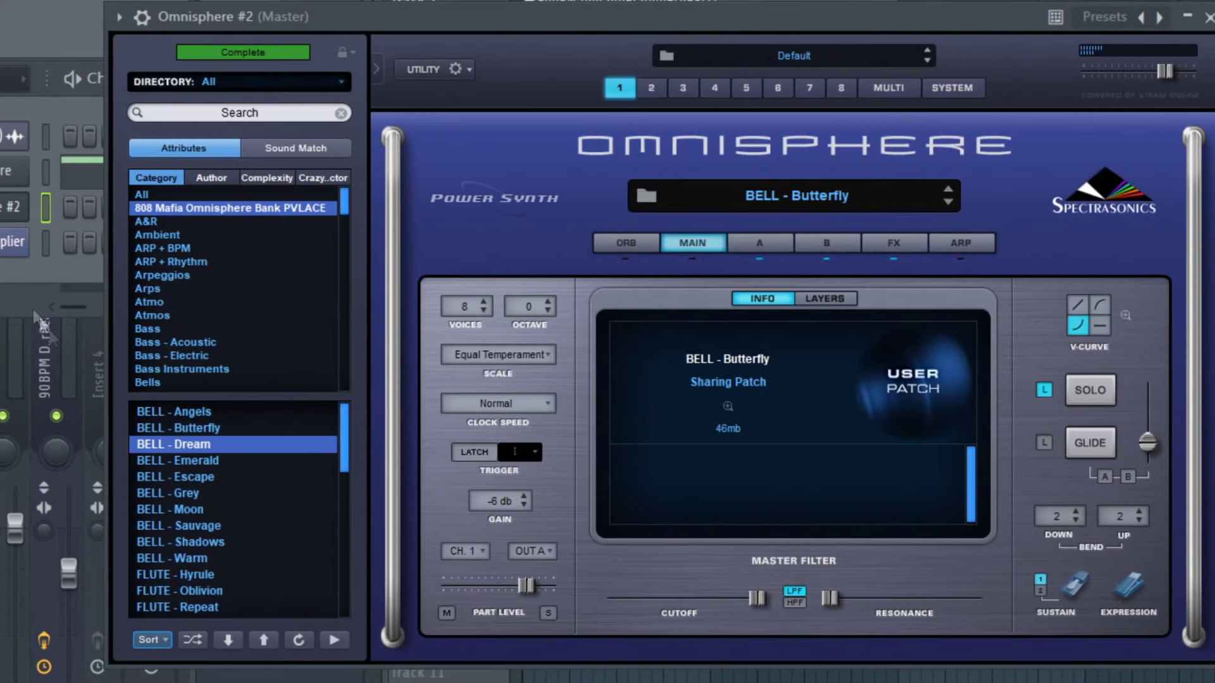
key("F6")
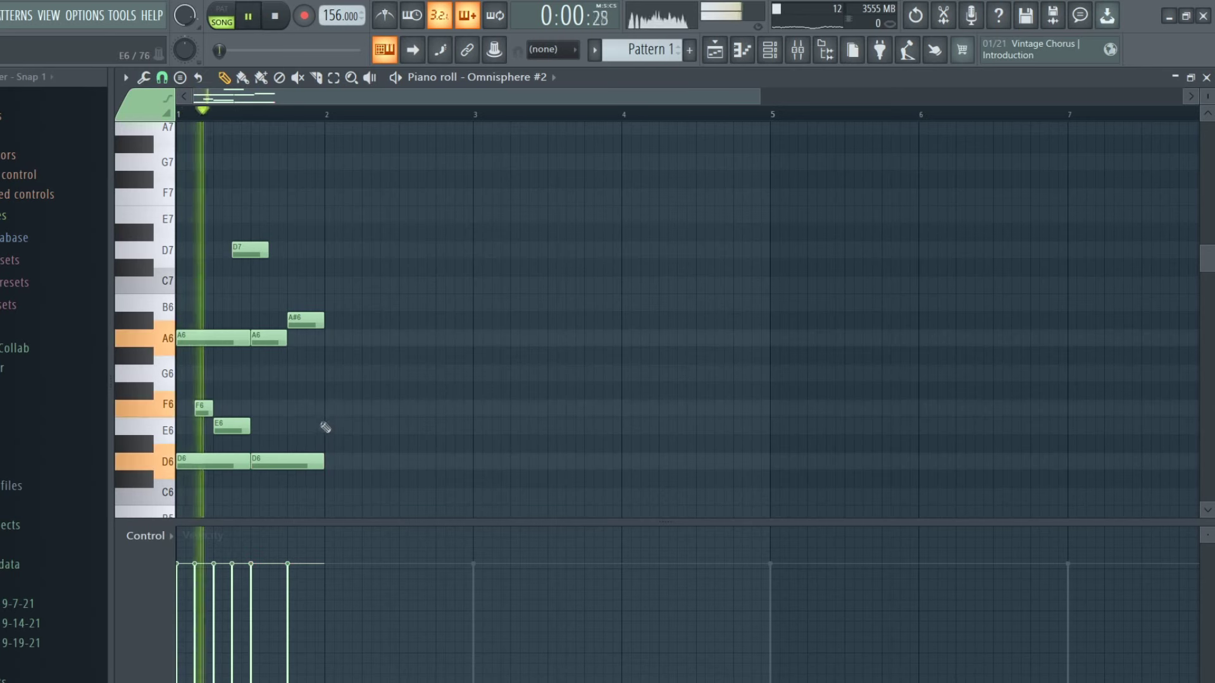
Remove the second D6 note in bar 1 of the bell melody and add G6 and F6 notes in the bar's second half
right_click(310, 460)
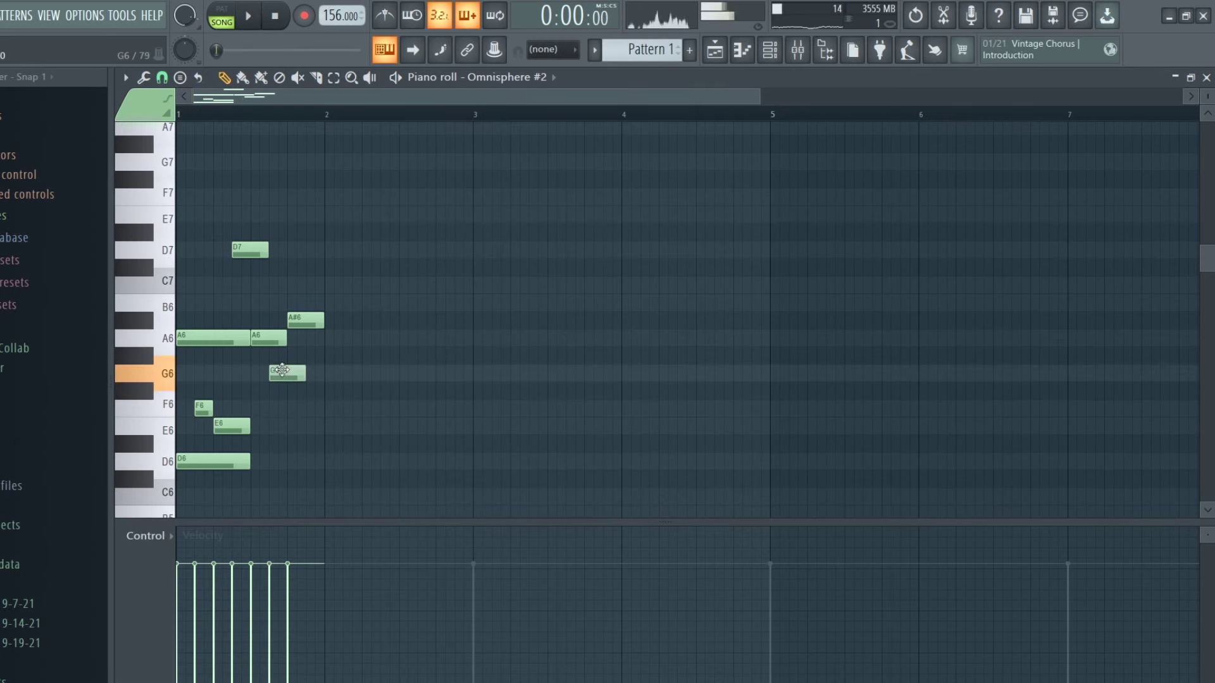
left_click(299, 408)
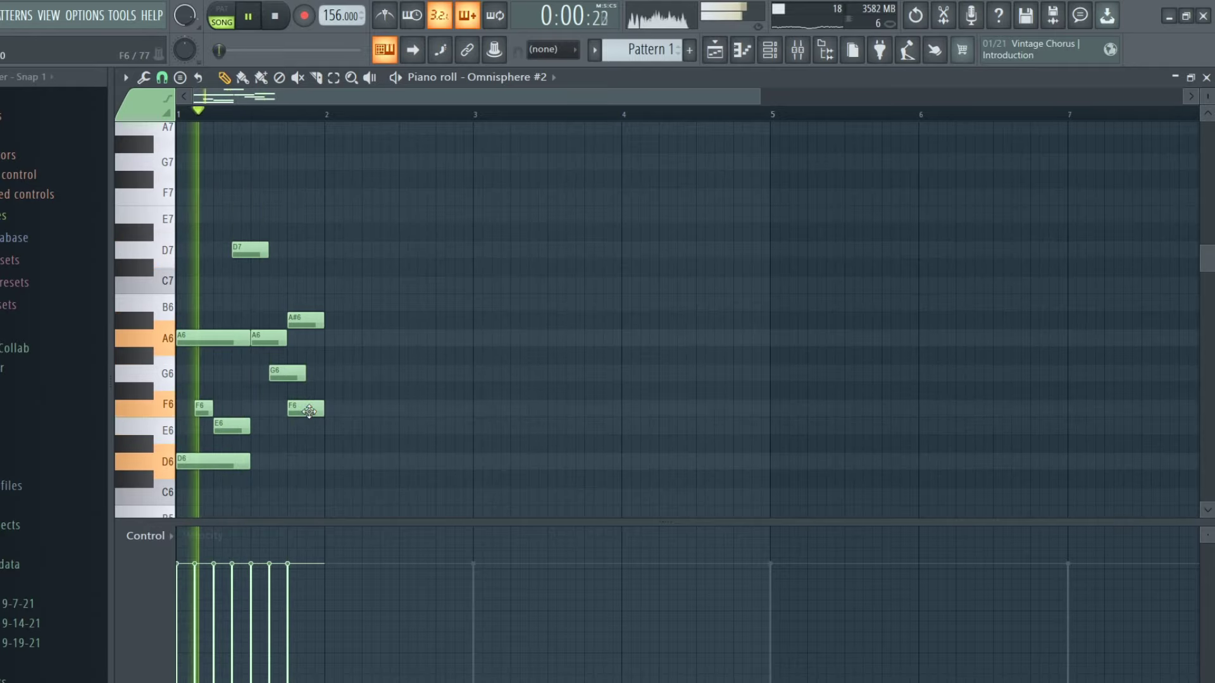
scroll(441, 394, "down", 2)
scroll(443, 372, "down", 3)
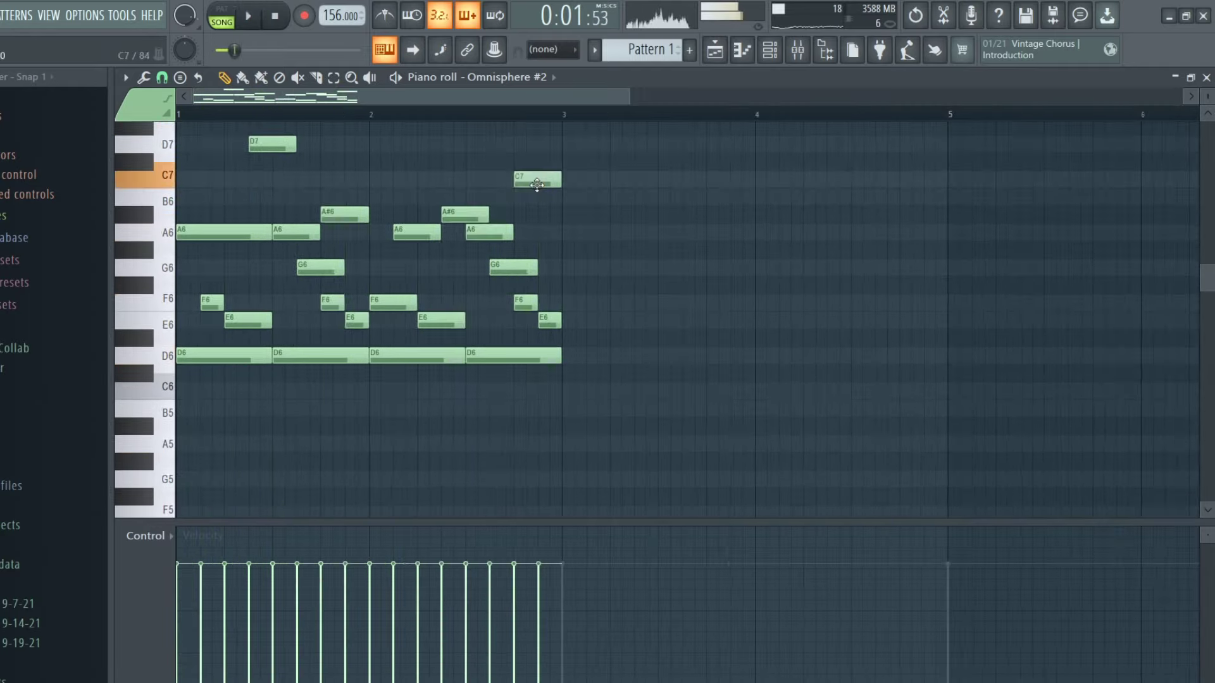
Repeat the two-bar bell melody to fill eight bars, transposed up one semitone to D#6, and close the piano roll
scroll(629, 212, "down", 2)
key("ctrl+b")
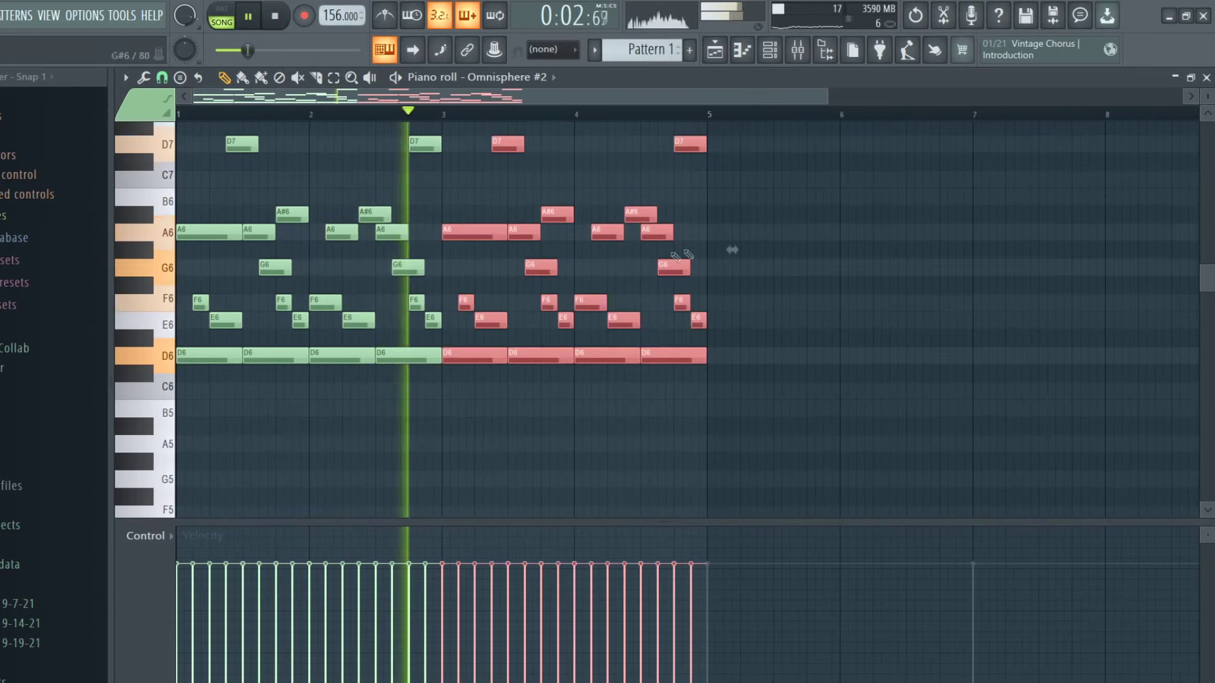
scroll(731, 248, "up", 1)
key("ctrl+d")
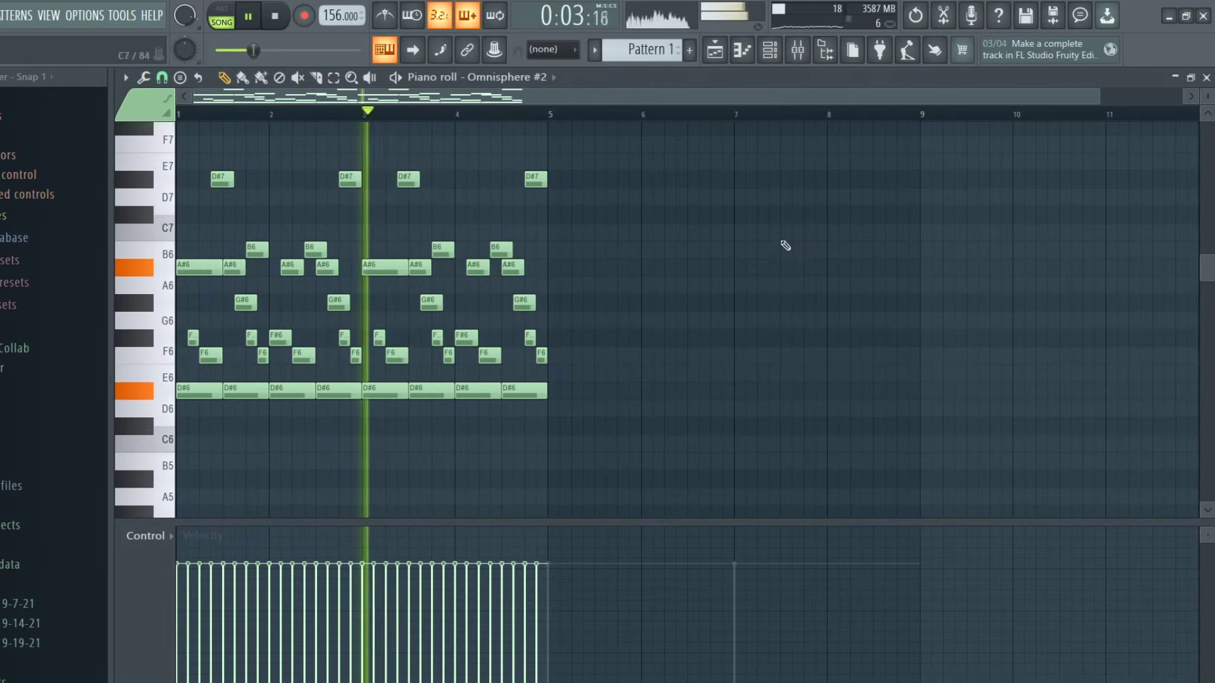
key("ctrl+b")
left_click(1206, 78)
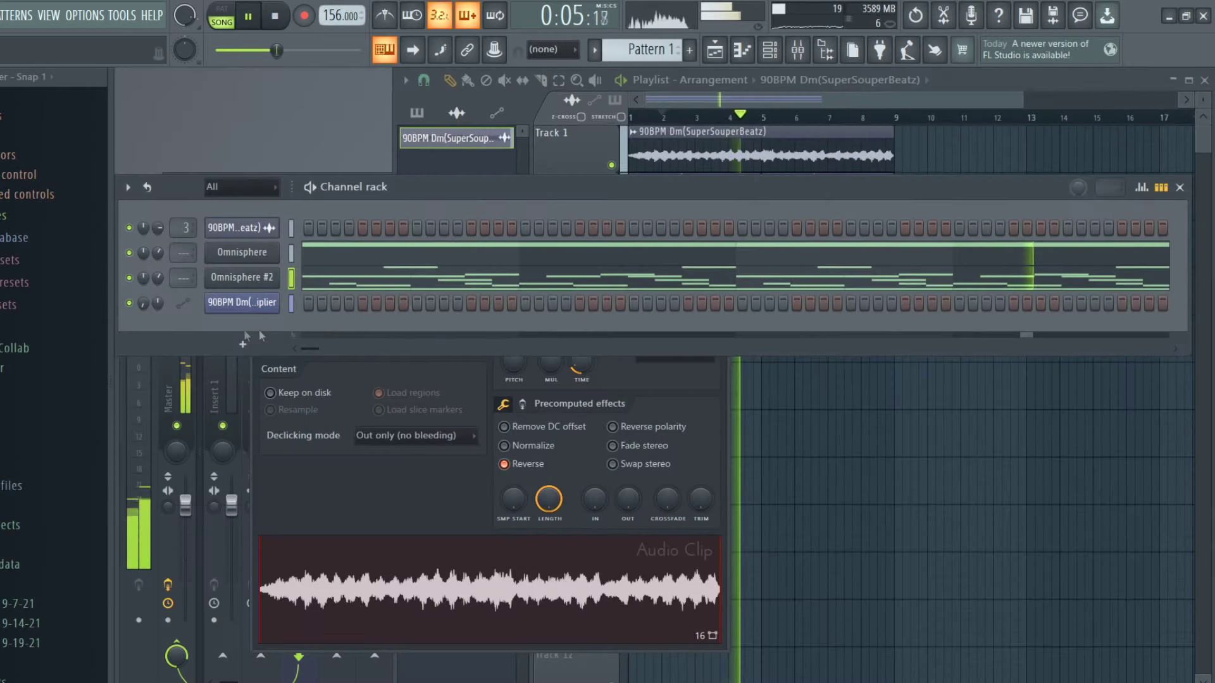
Load the BELL - Emerald patch in Omnisphere #2, set layer A's envelope release to about 2.62 sec and show layer B
left_click(272, 284)
left_click(415, 455)
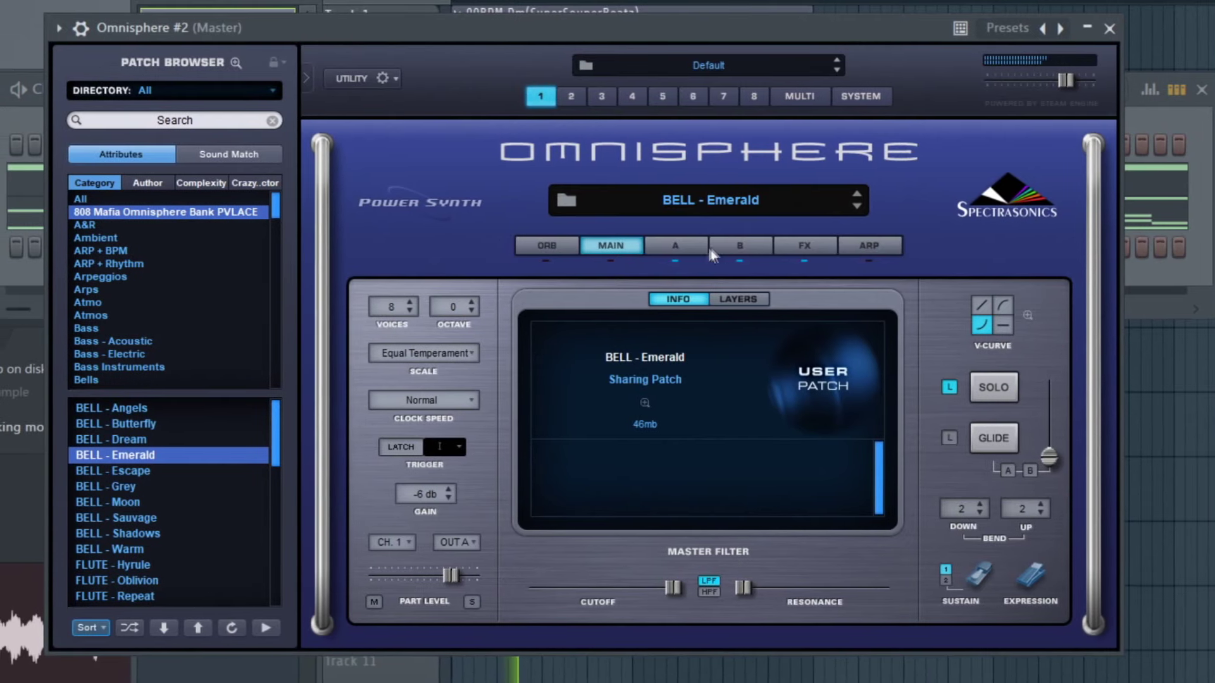
left_click(671, 246)
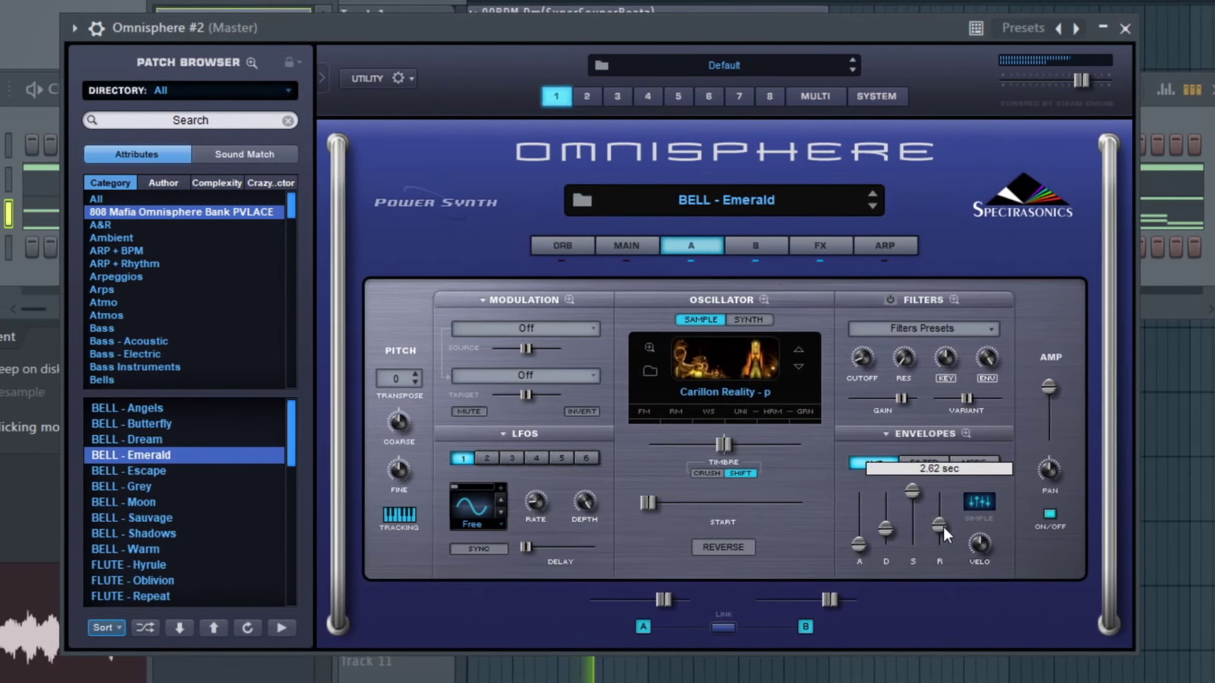
left_click(763, 244)
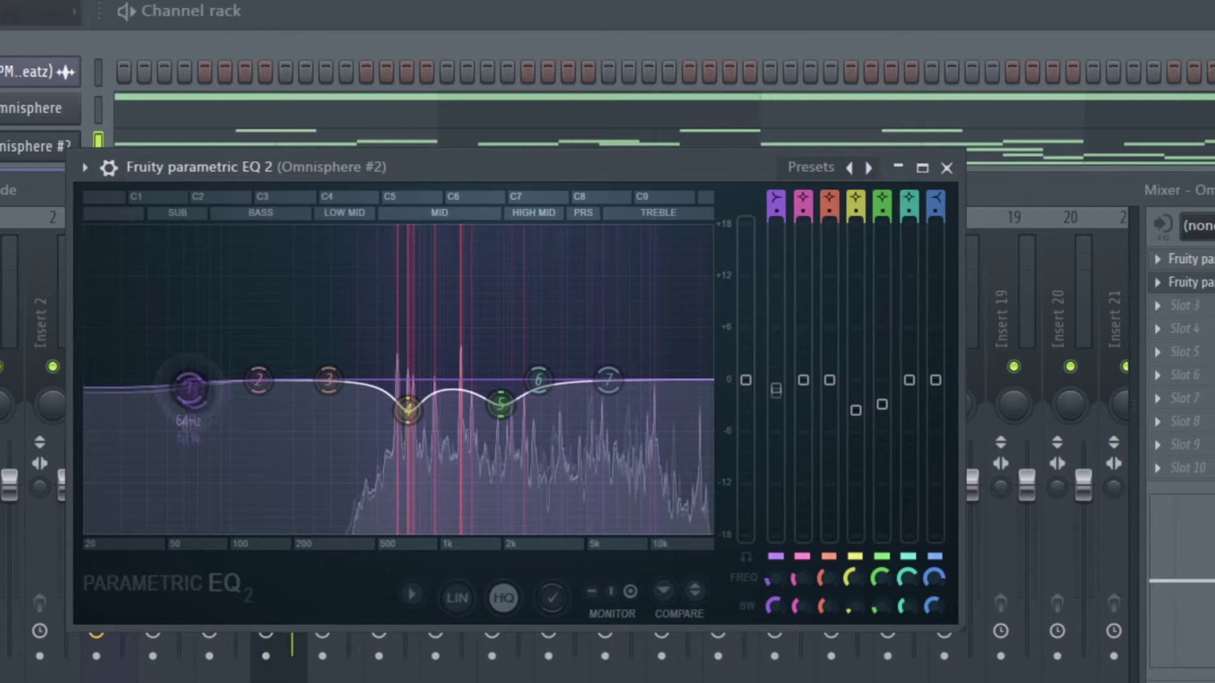
Cut the low end of Omnisphere #2 by moving EQ band 1 fully down in the low mids, and close the equalizer
left_click_drag(190, 387, 358, 530)
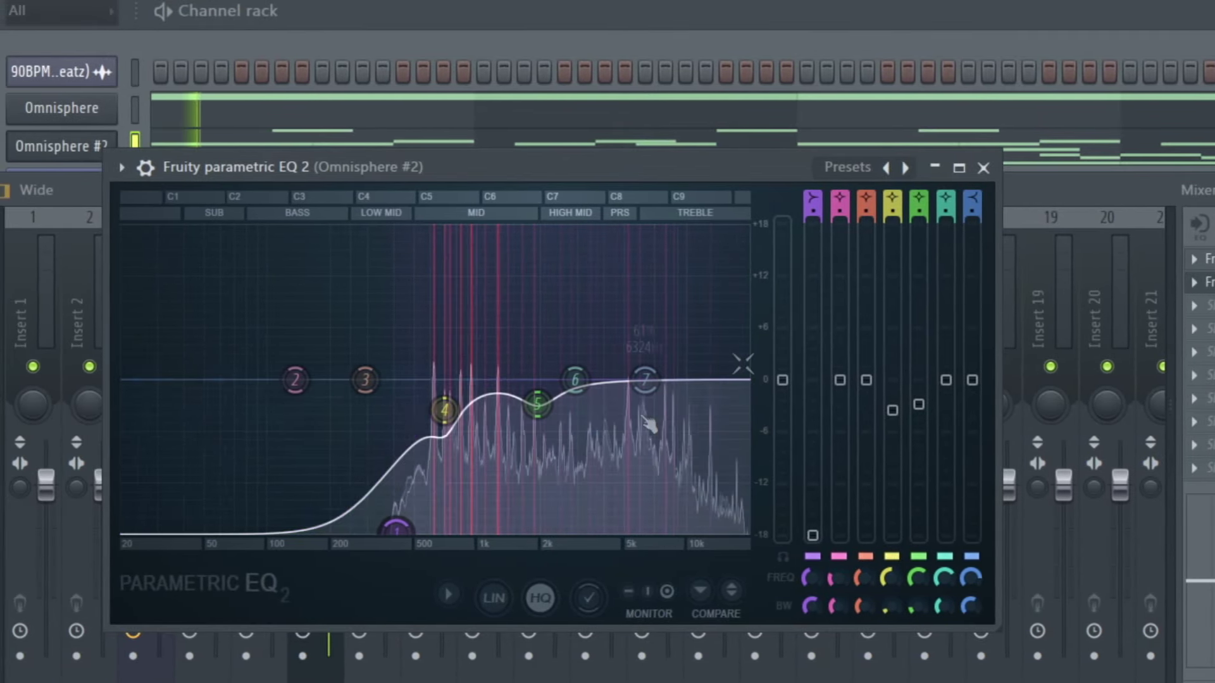
left_click(976, 168)
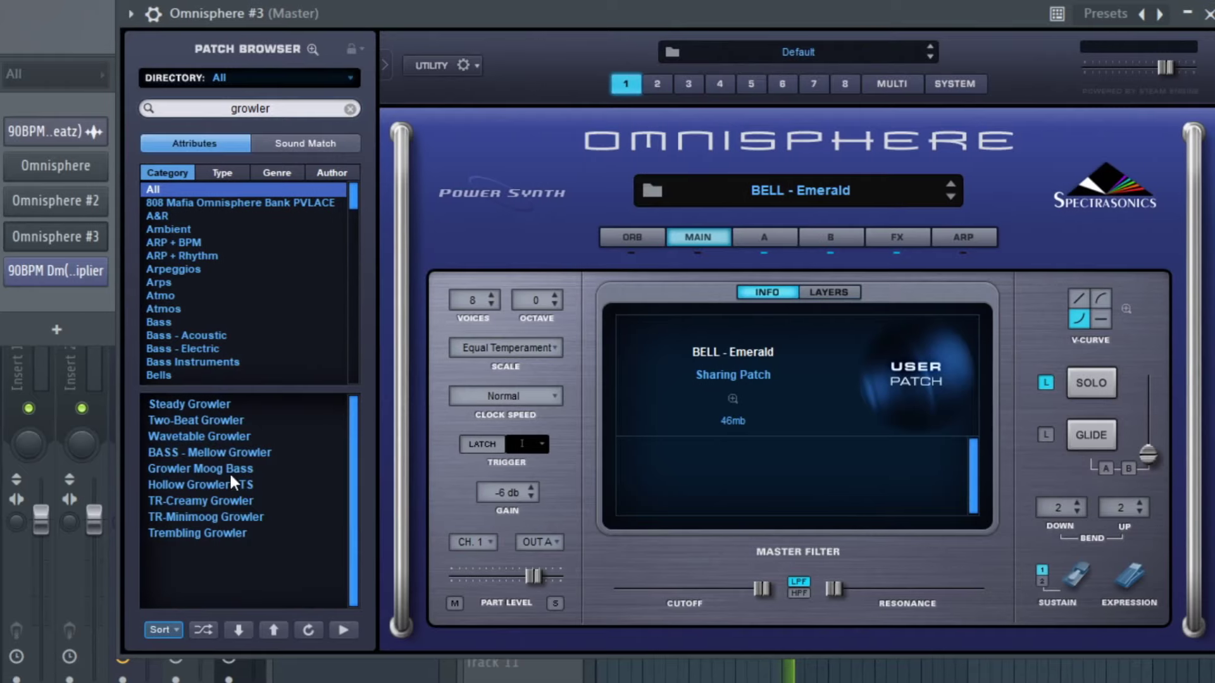
Load the Growler Moog Bass patch in Omnisphere #3 and split the opening D#4 bass note into two at bar 3
left_click(212, 468)
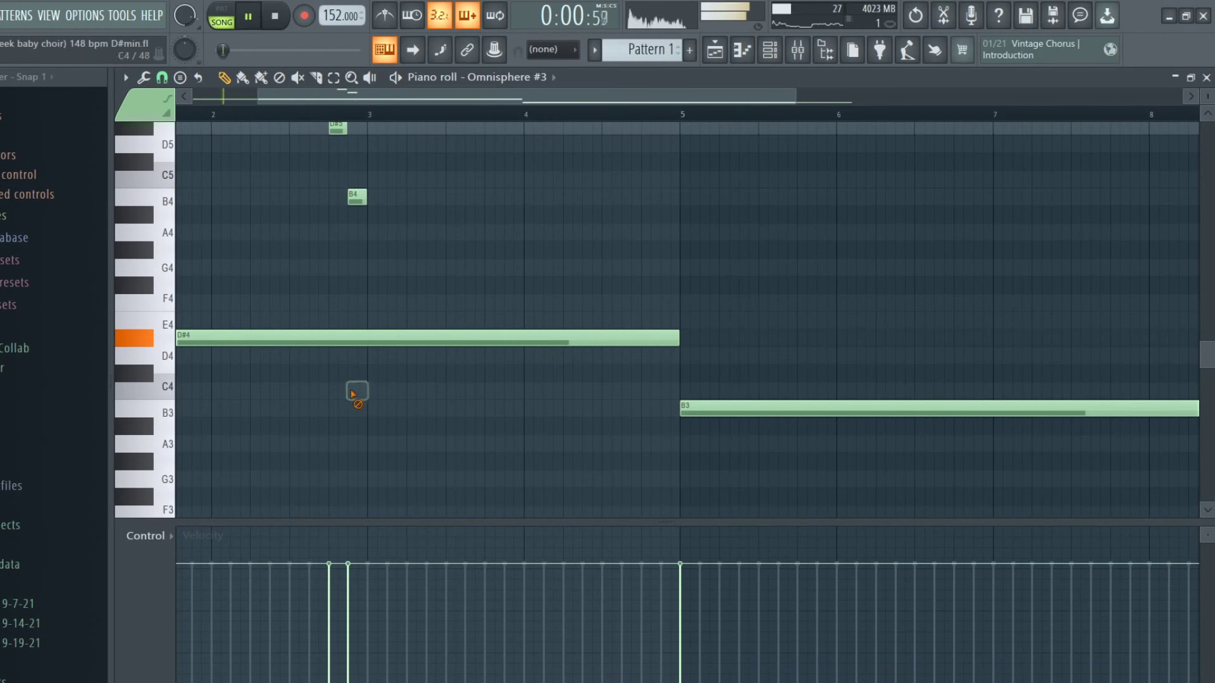
left_click_drag(675, 338, 369, 344)
left_click(383, 343)
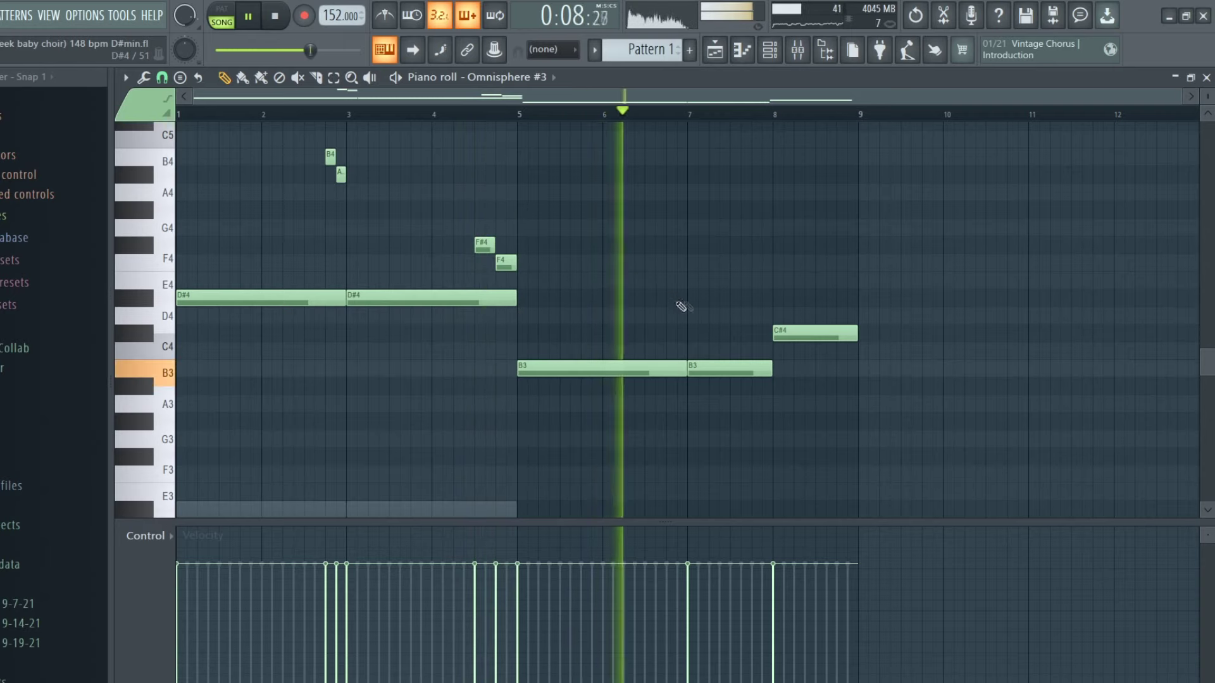
Add a short F#4 note at the end of bar 7 of the bass line and close the piano roll
mouse_move(721, 296)
left_mouse_down()
mouse_move(805, 242)
mouse_move(779, 248)
left_mouse_up()
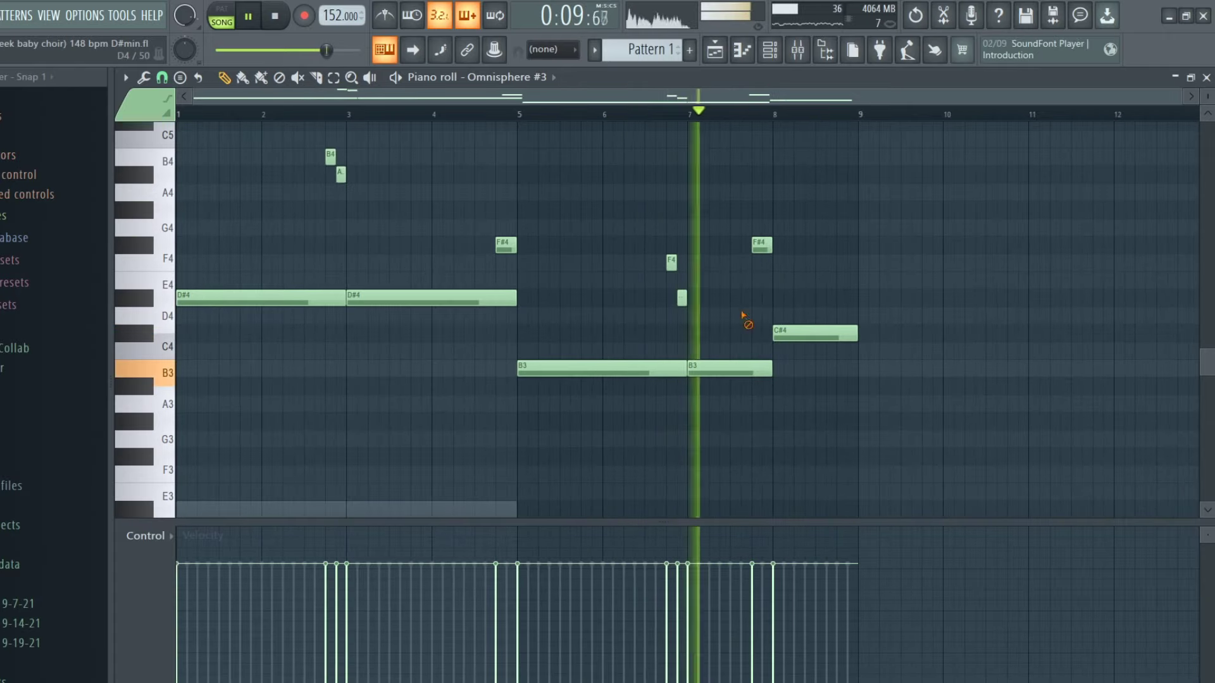
left_click(1206, 78)
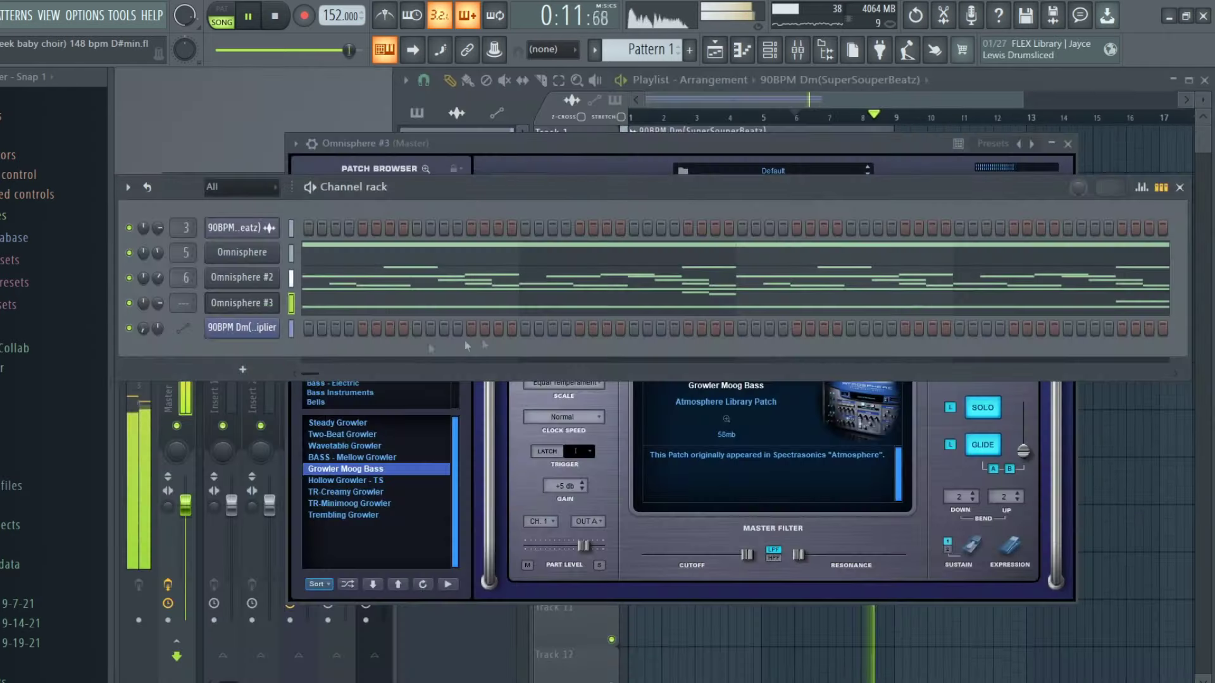
Shorten the G#7 and F#7 counter-melody notes of Omnisphere #2 in bar 2 to half a bar and add another note at bar 4
left_click(241, 277)
left_click(372, 94)
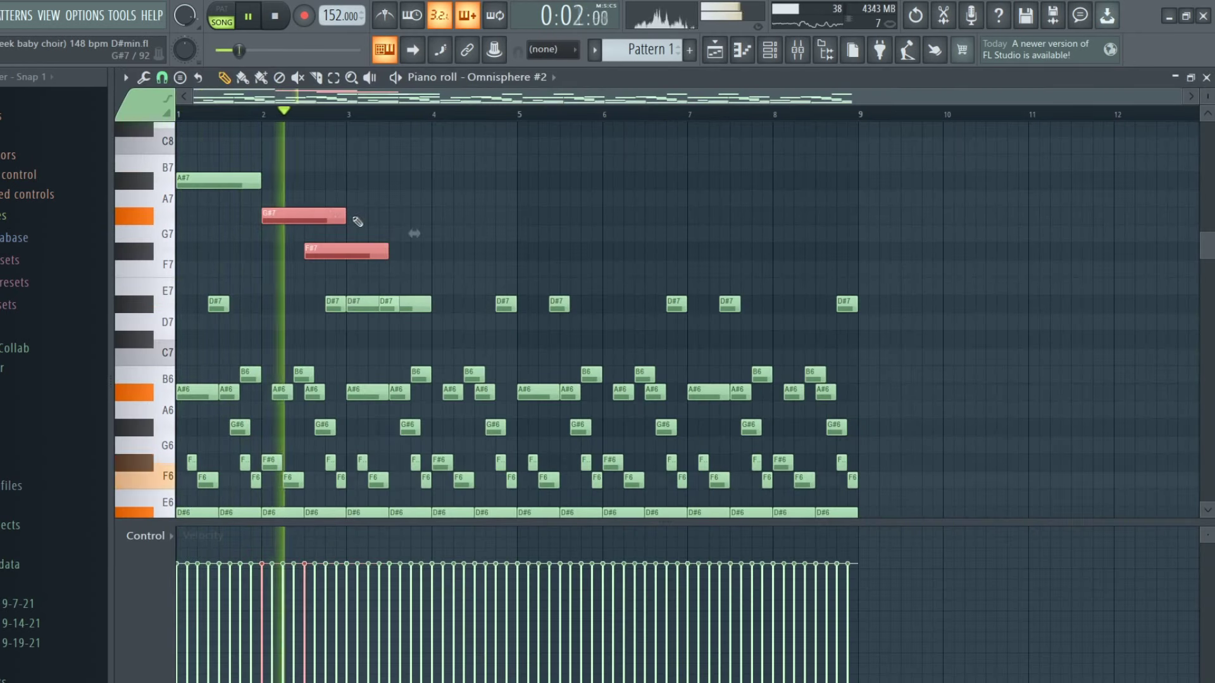
left_click_drag(344, 217, 302, 219)
left_click(451, 234, "ctrl")
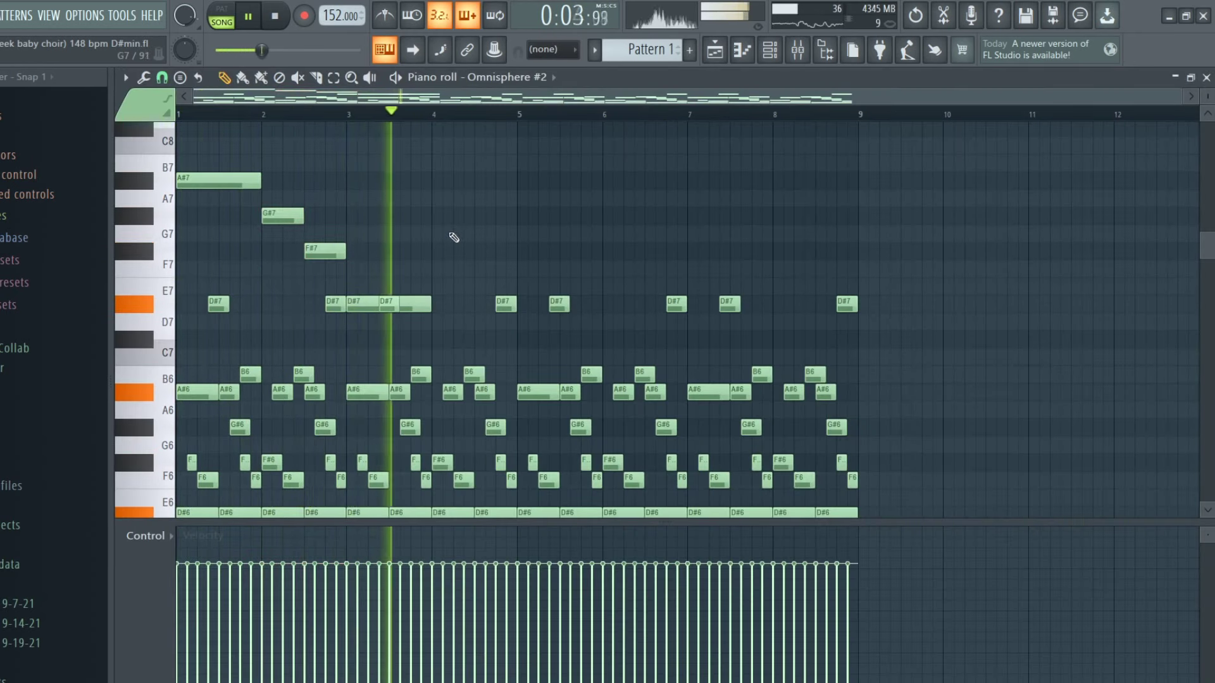
left_click(436, 251)
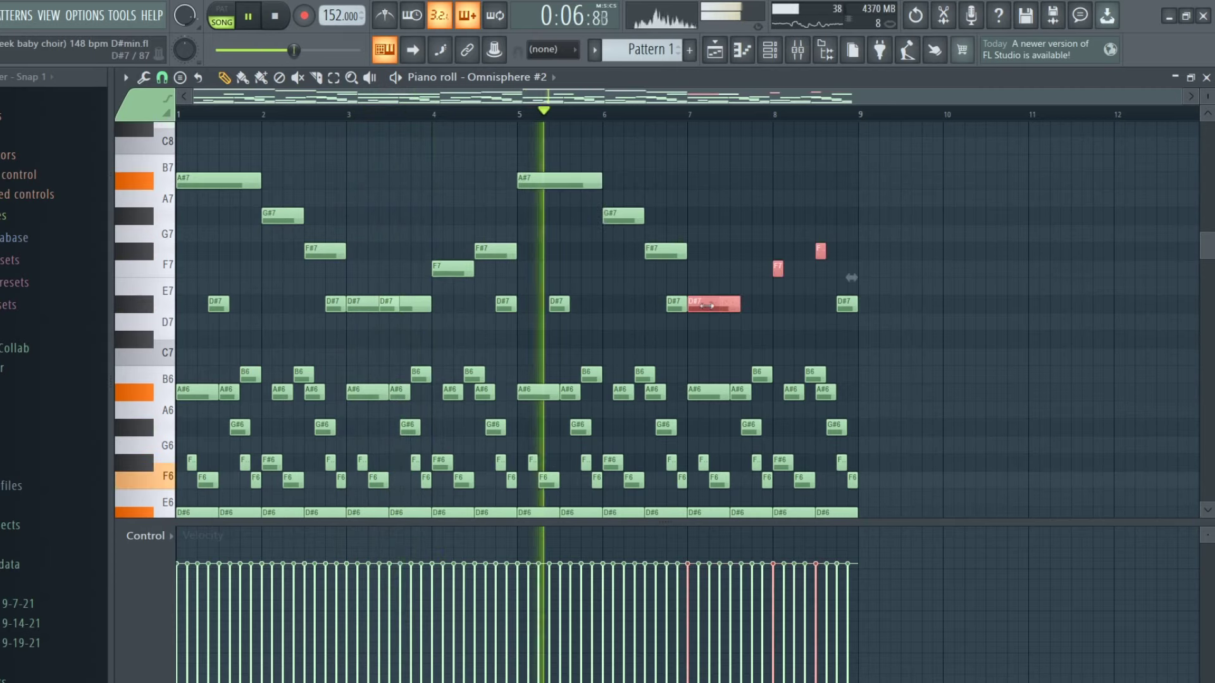
Lengthen the D#7, F7 and F#7 notes in bars 7 and 8 and slightly lower the velocity of the whole counter melody
left_click_drag(703, 305, 774, 304)
left_click_drag(675, 271, 554, 166)
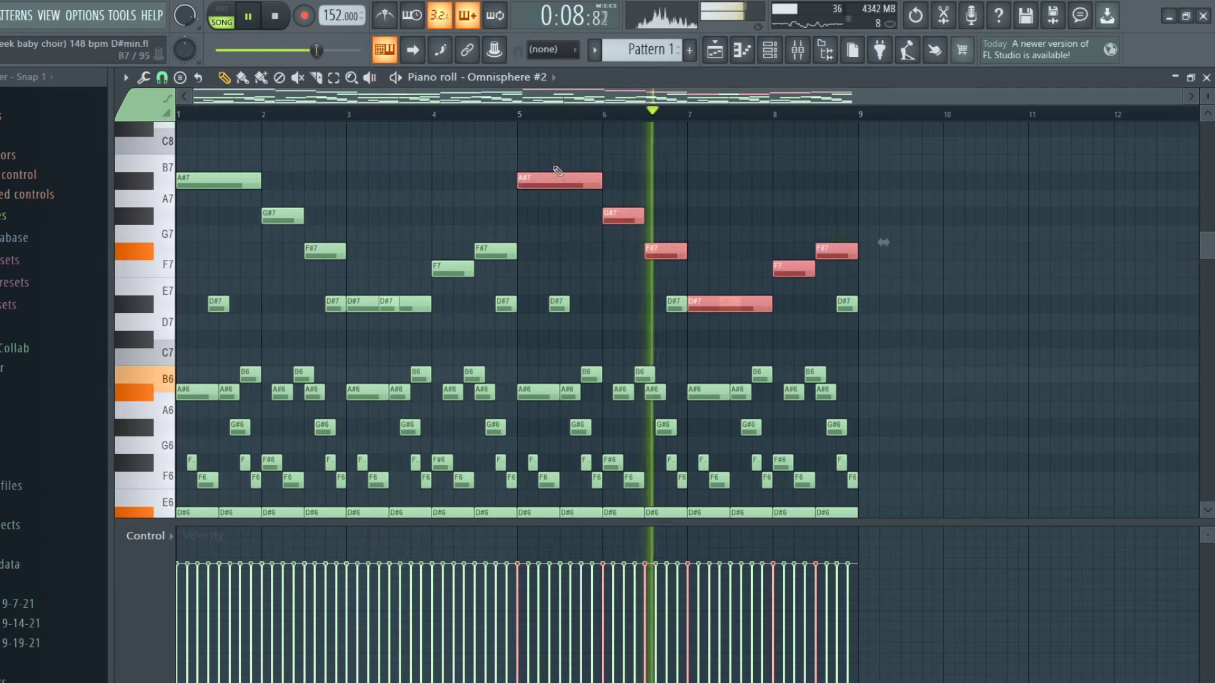
left_click_drag(498, 250, 441, 278)
left_click_drag(341, 260, 181, 174)
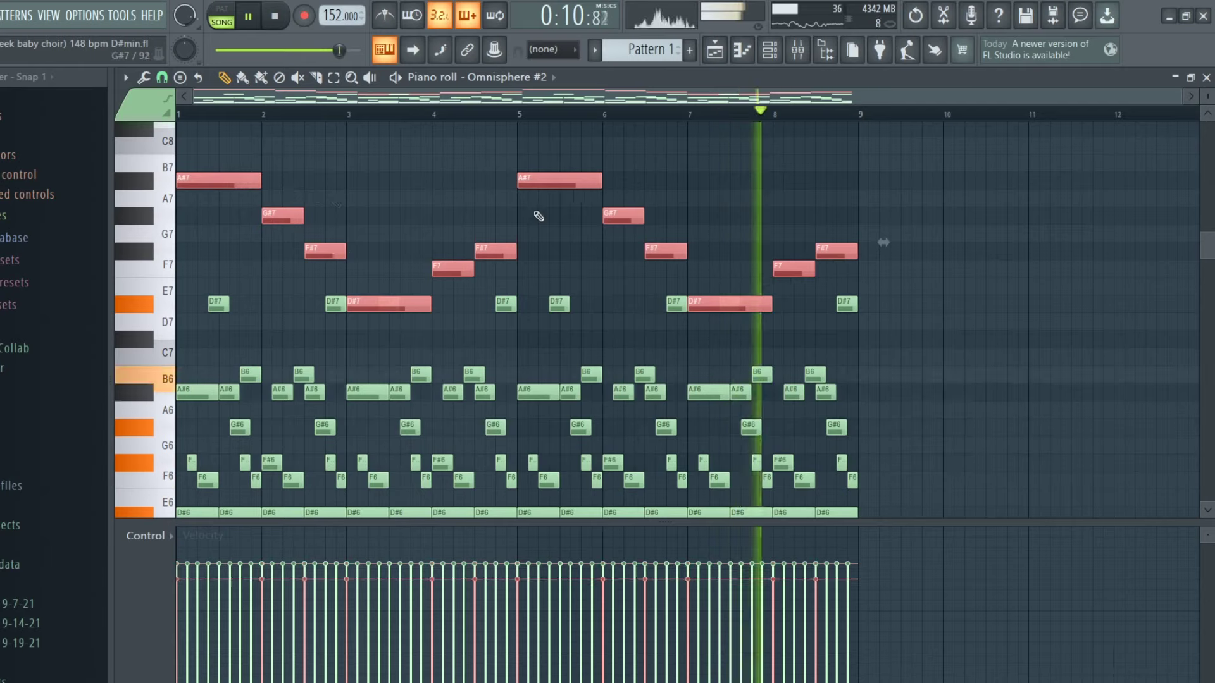
left_click(884, 242, "ctrl")
Randomize the velocities of the Omnisphere #2 notes slightly with bipolar levels
scroll(809, 286, "down", 3)
key("alt+r")
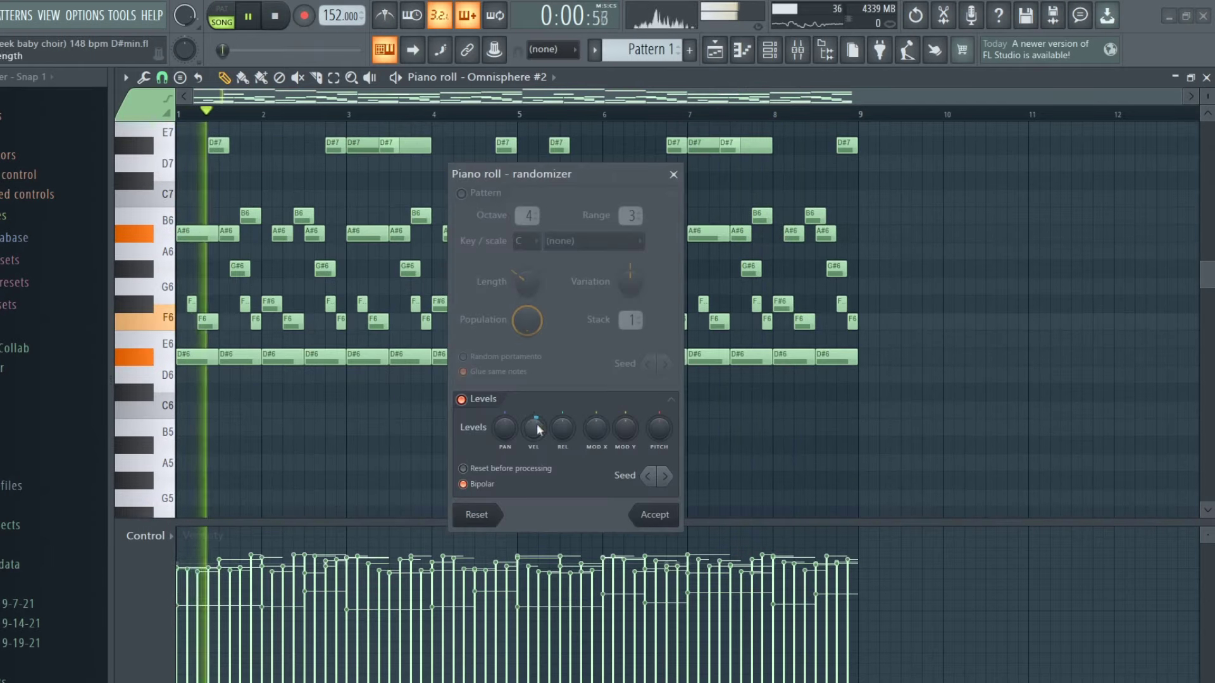
left_click_drag(534, 428, 534, 434)
left_click(651, 514)
Scale down the velocities of the Omnisphere #2 notes with the level scaling multiplier
key("alt+x")
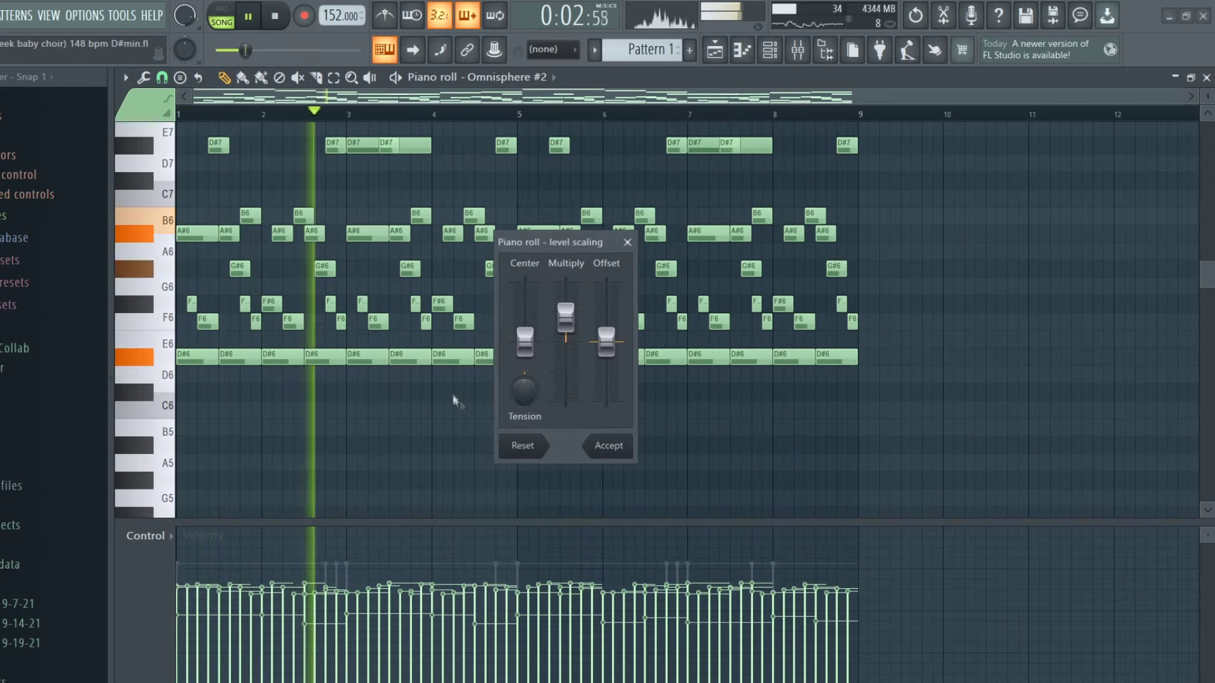
left_click_drag(575, 335, 575, 340)
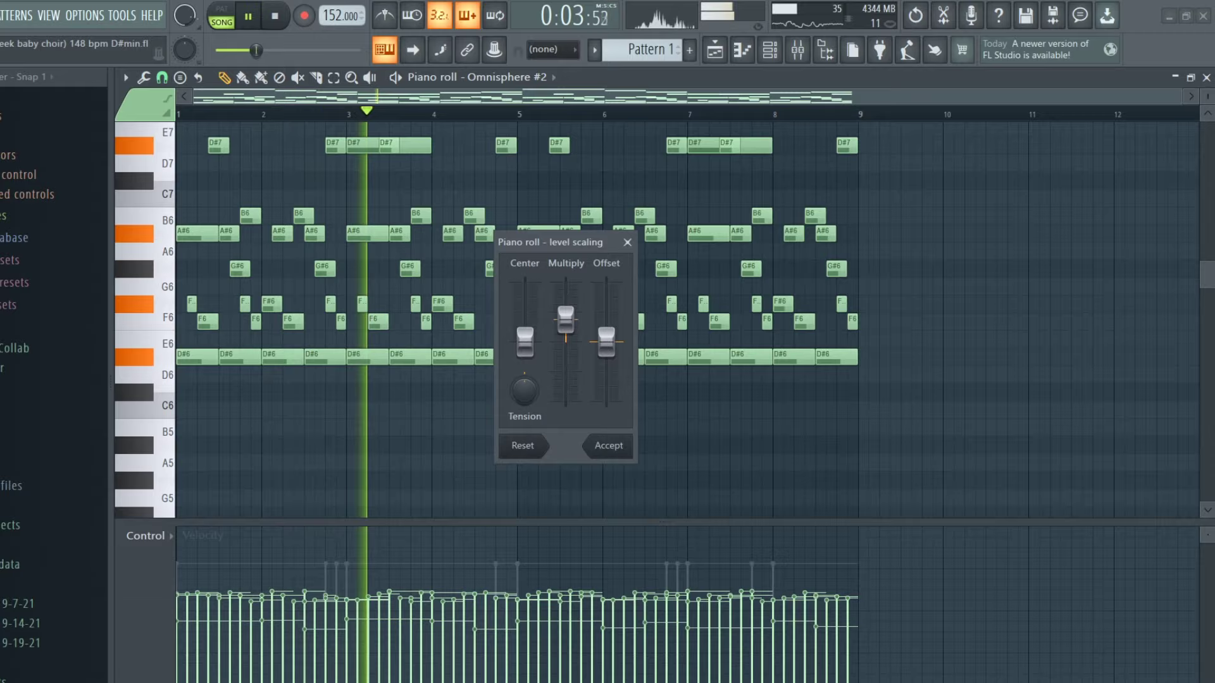
left_click(615, 446)
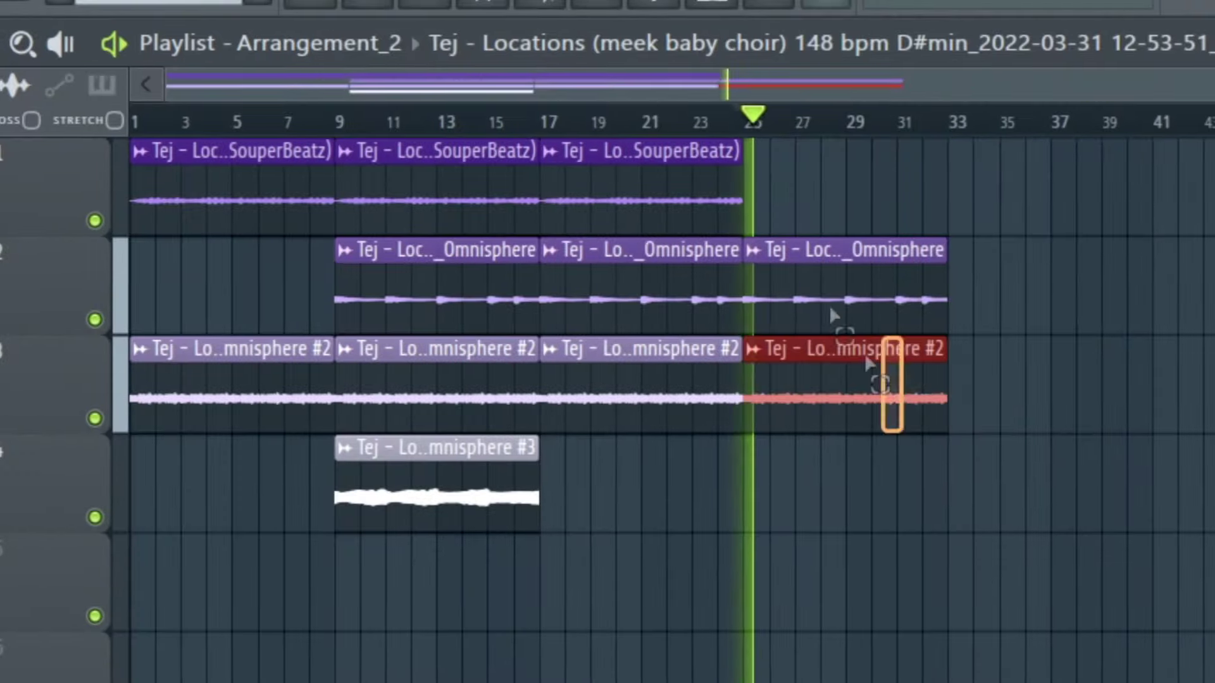
Extend the arrangement past bar 33 with duplicated loop clips, moving the Omnisphere clip to bar 41 and deleting unwanted clips
left_click_drag(957, 528, 912, 175)
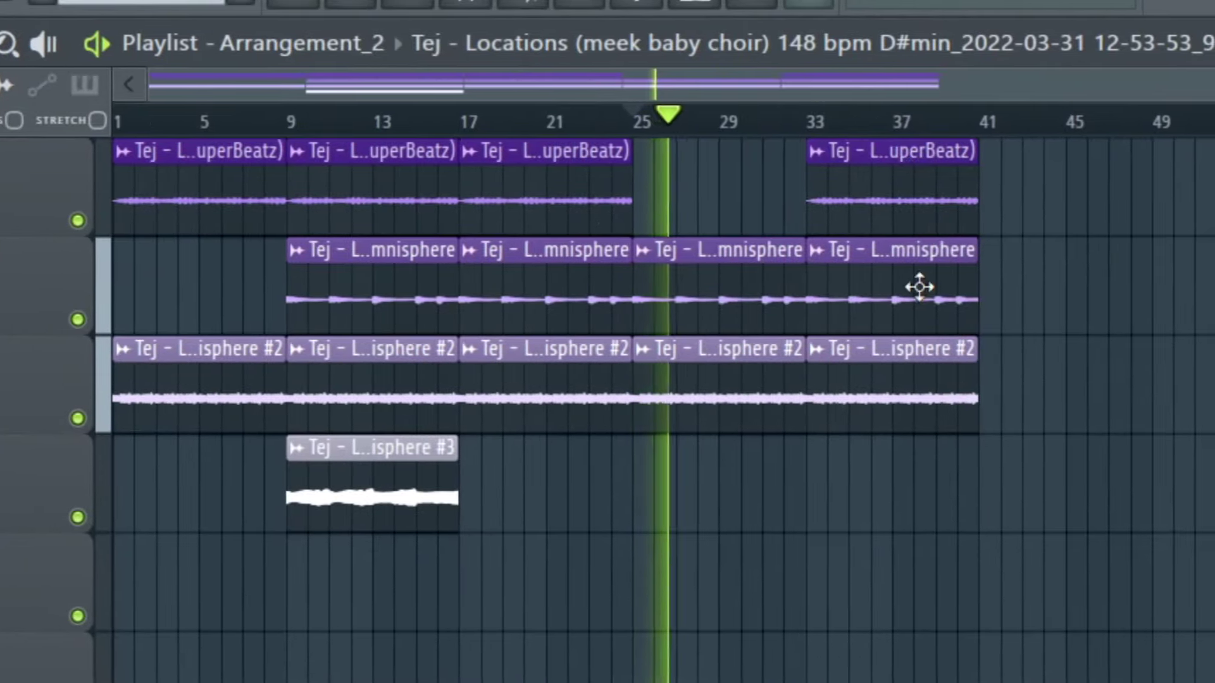
right_click(928, 284)
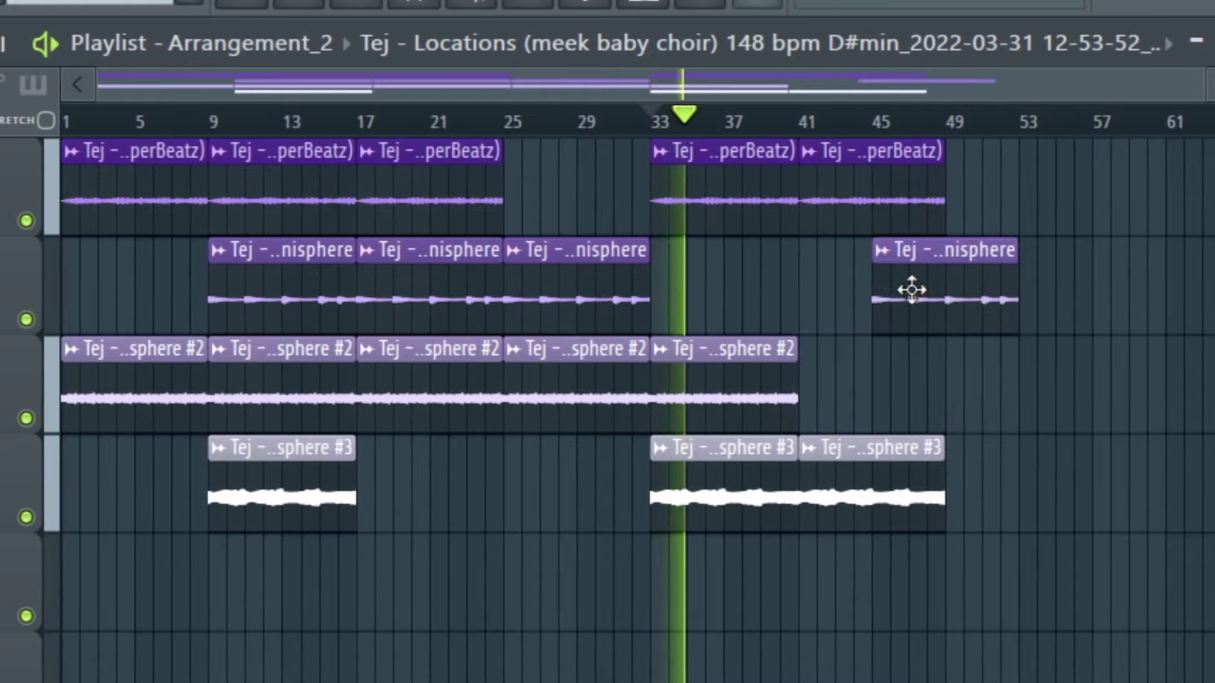
left_click_drag(911, 288, 835, 291)
key("ctrl+b")
left_click(1098, 349, "ctrl")
right_click(854, 328)
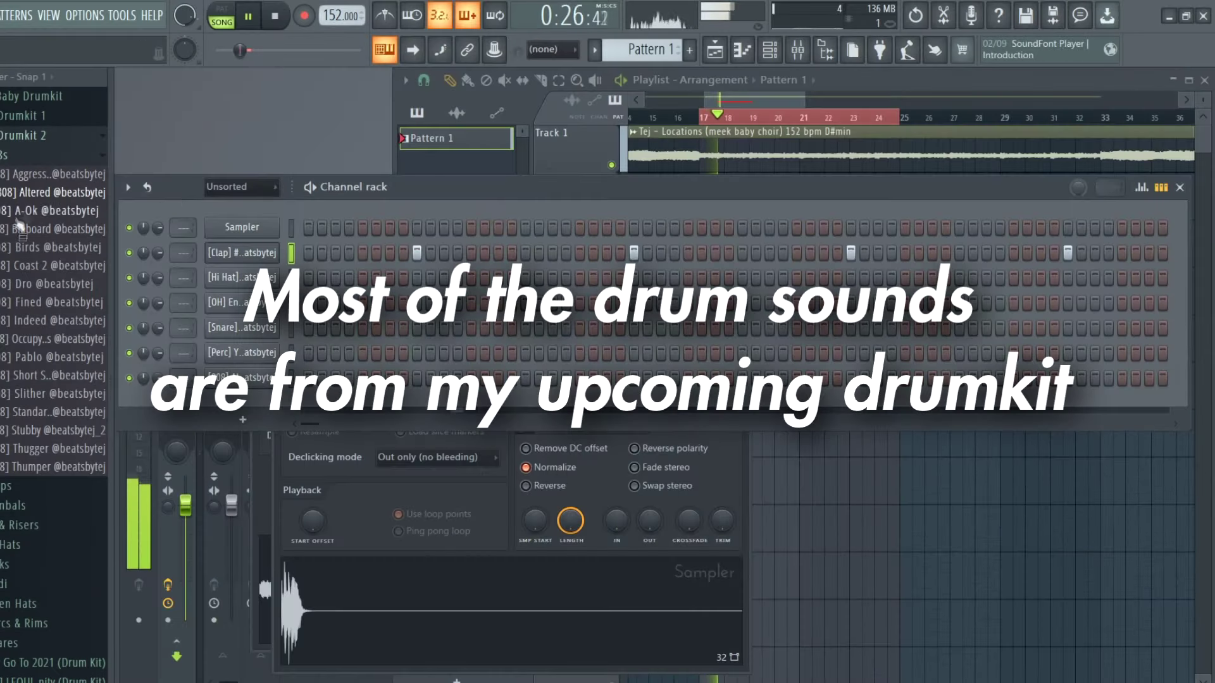
Fill the hi-hat channel with notes each 2 steps and load a sound from the drum kit browser onto it
right_click(271, 279)
left_click(480, 328)
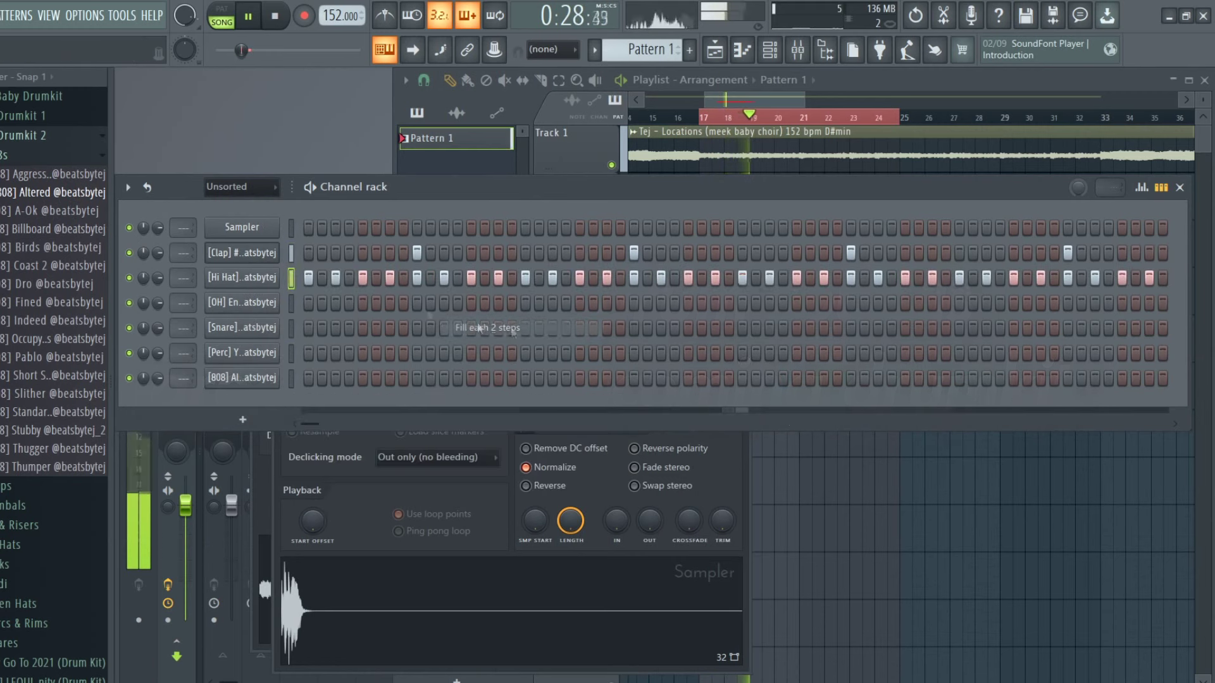
left_click_drag(46, 169, 286, 277)
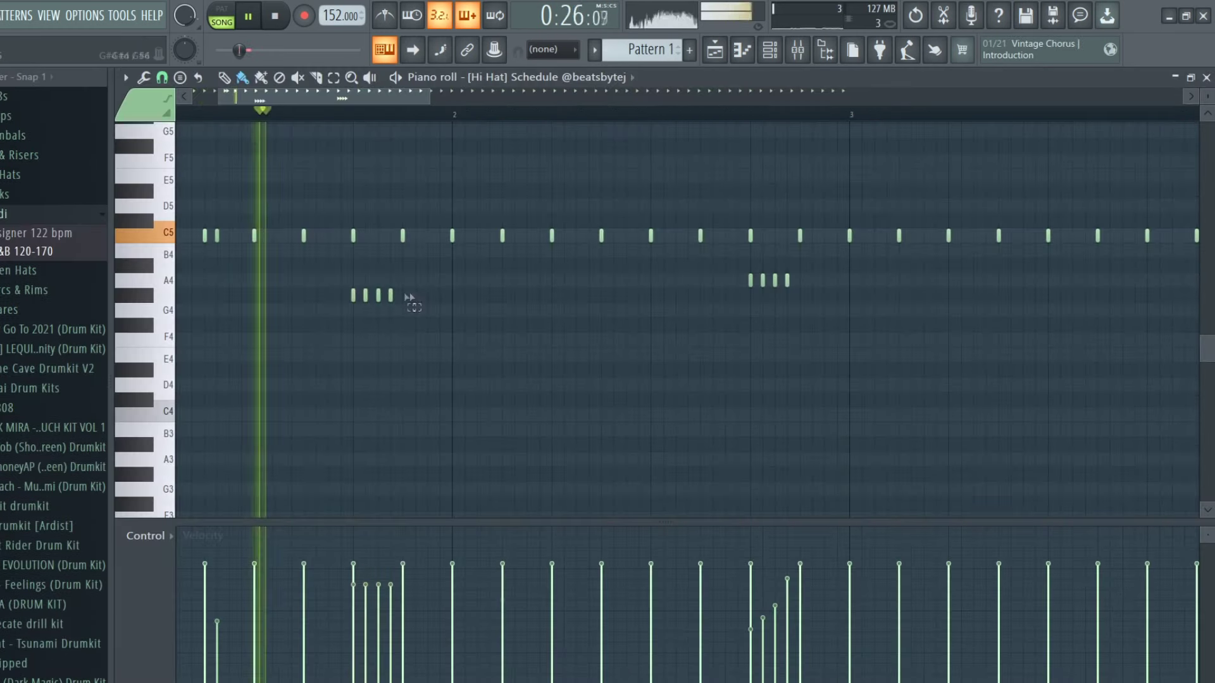
Ramp up the velocities of the four-note hi-hat roll in bar 1 and set the piano roll snap to 1/3 beat
left_click_drag(353, 642, 392, 601)
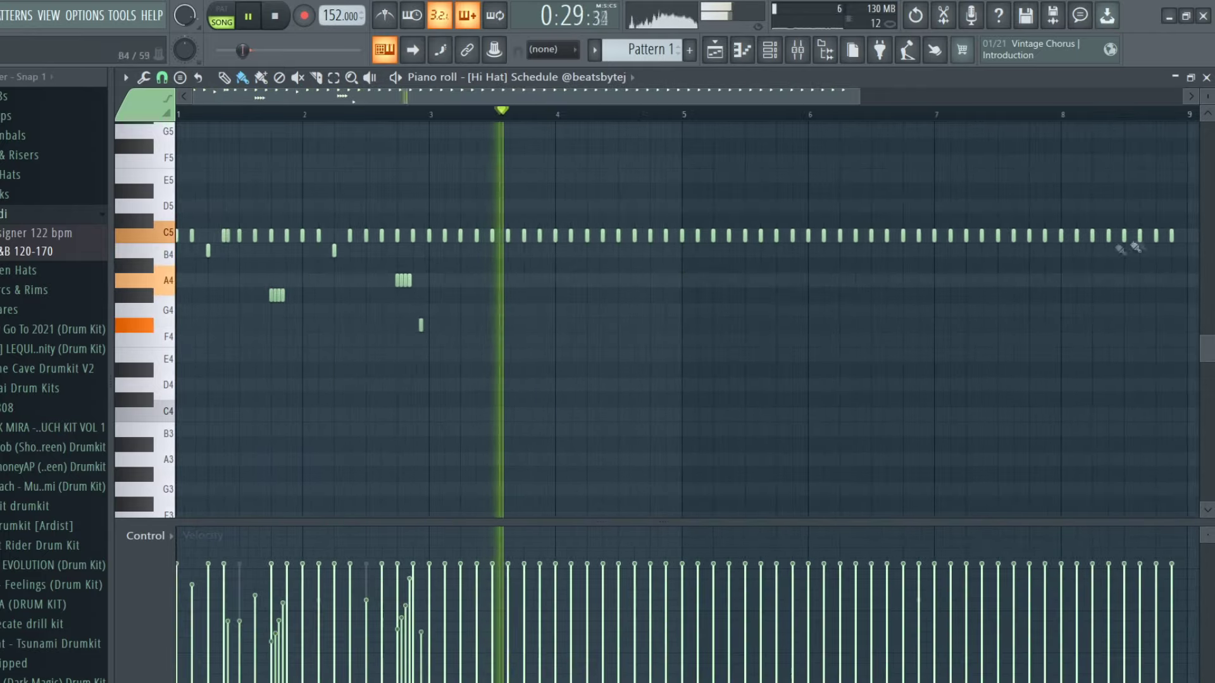
key("space")
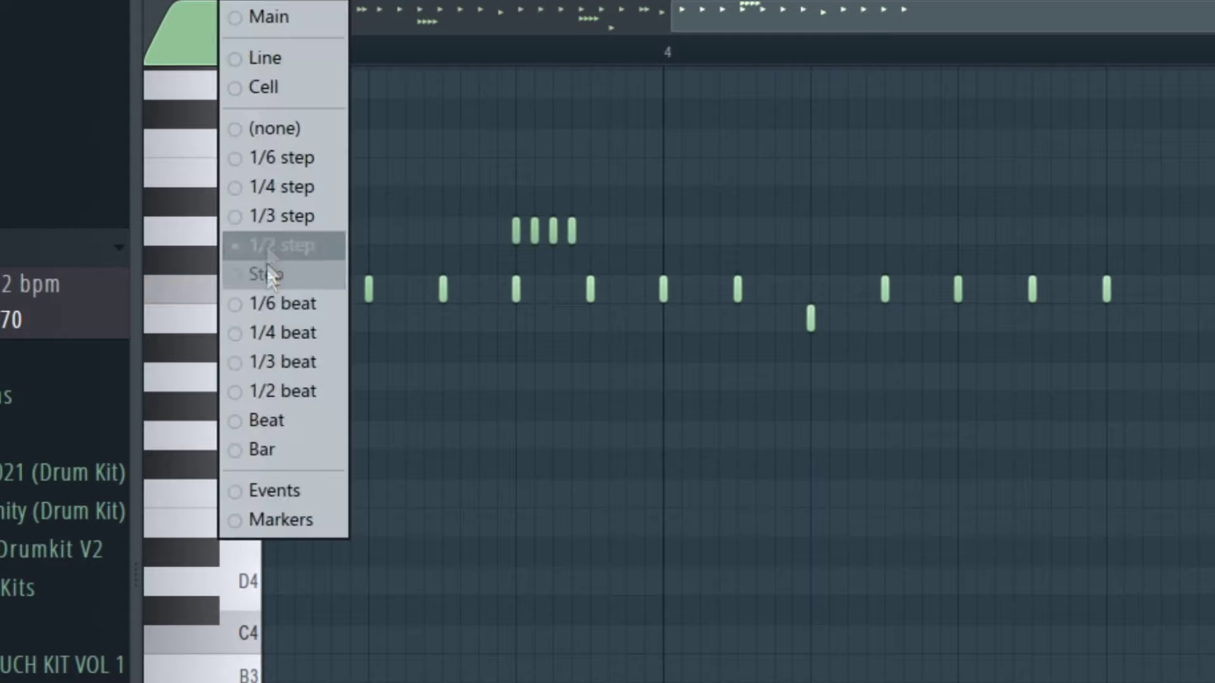
left_click(291, 362)
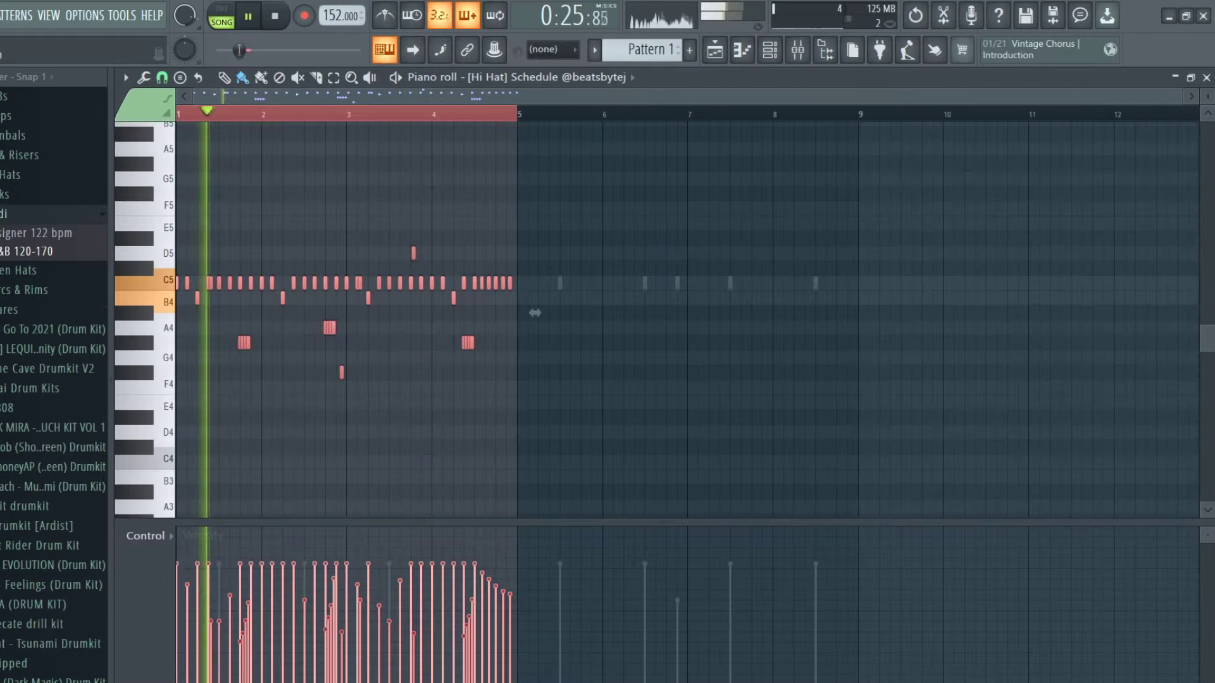
Duplicate the first four bars of hi-hats into bars 5 to 8 and transpose the four-note roll in bar 5 to E5
key("ctrl+b")
left_click(735, 206, "ctrl")
scroll(668, 336, "up", 3)
left_click_drag(651, 333, 550, 368)
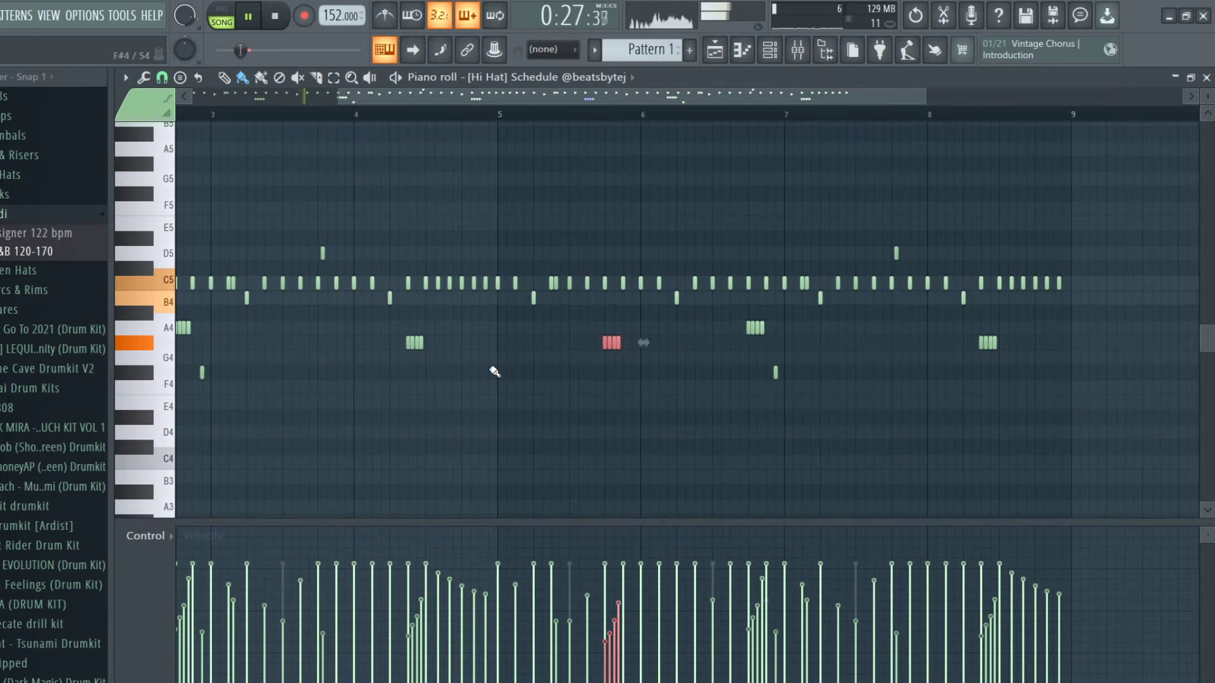
key("ctrl+Up")
key("Down")
key("Down")
key("Down")
key("Down")
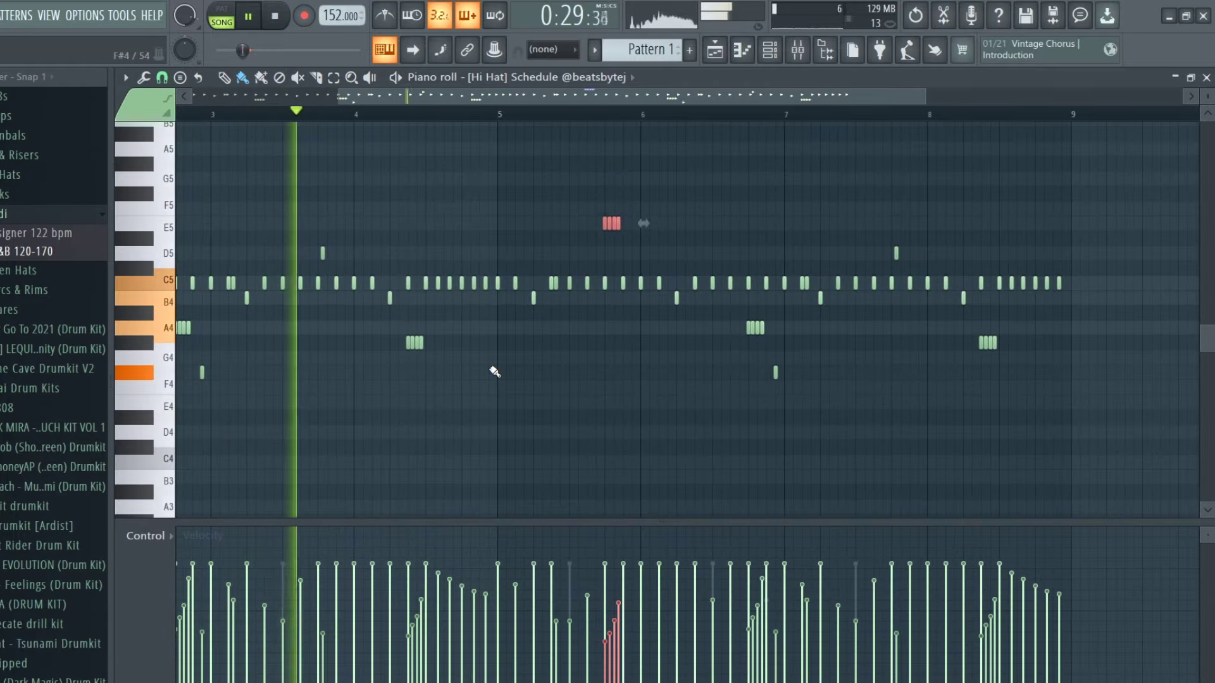
left_click(1073, 461, "ctrl")
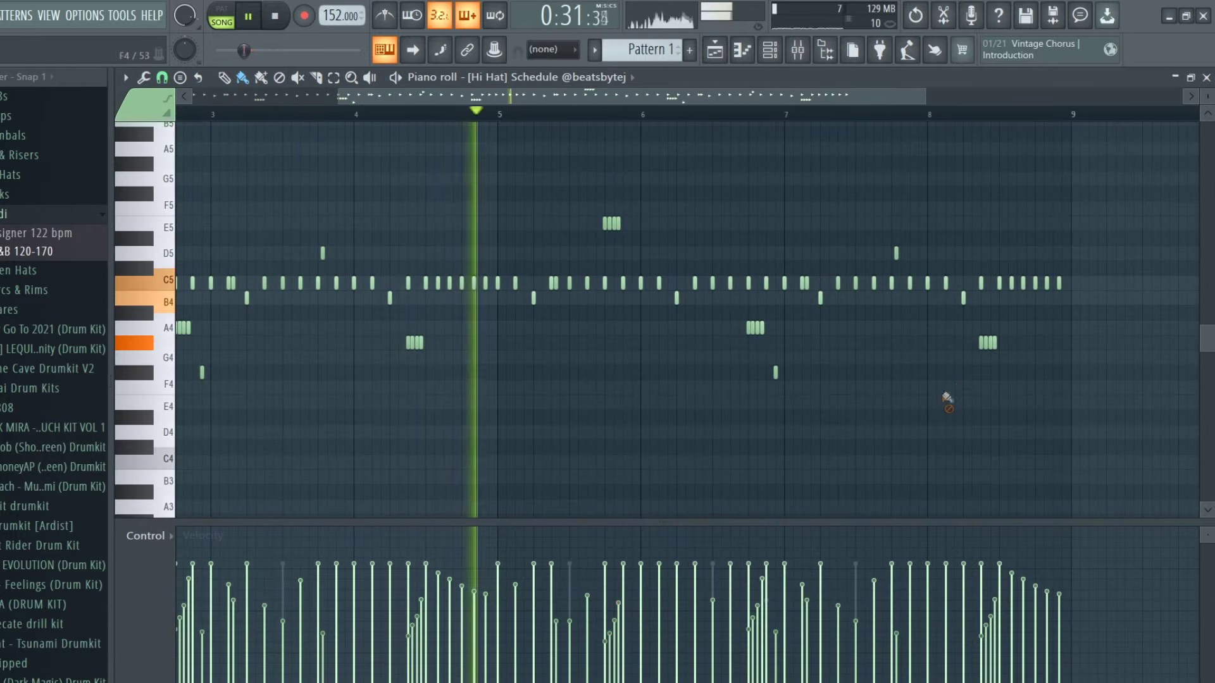
scroll(803, 358, "down", 2)
scroll(659, 374, "up", 5)
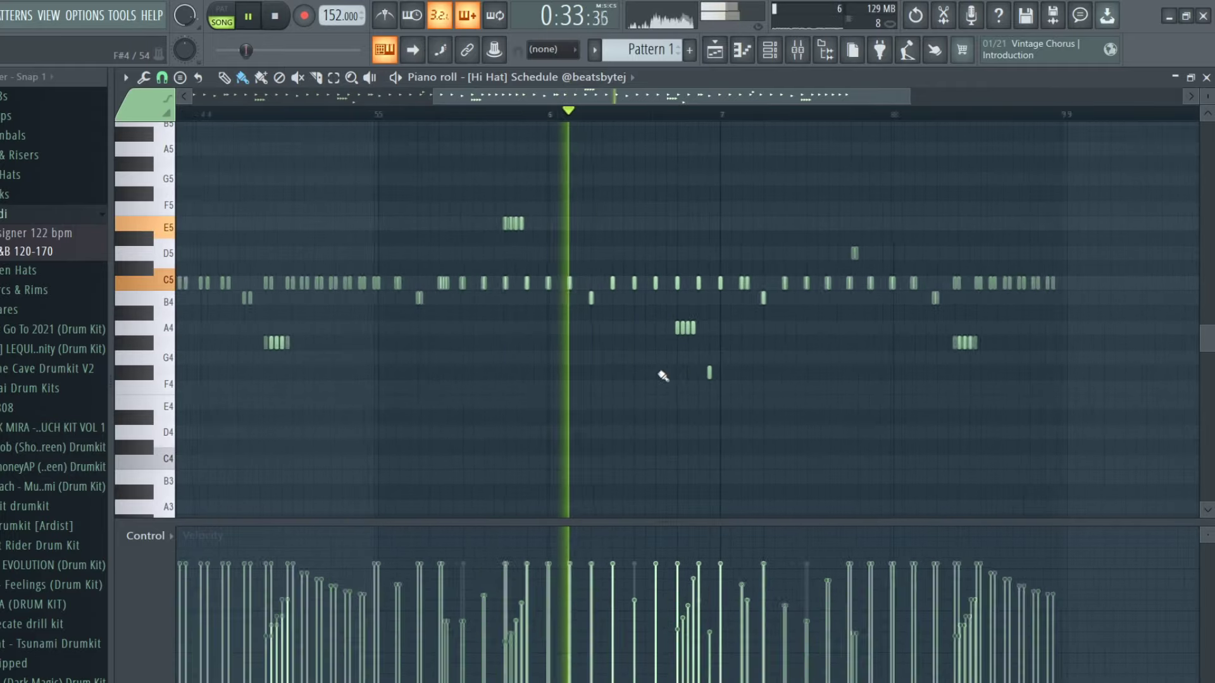
scroll(678, 388, "down", 5)
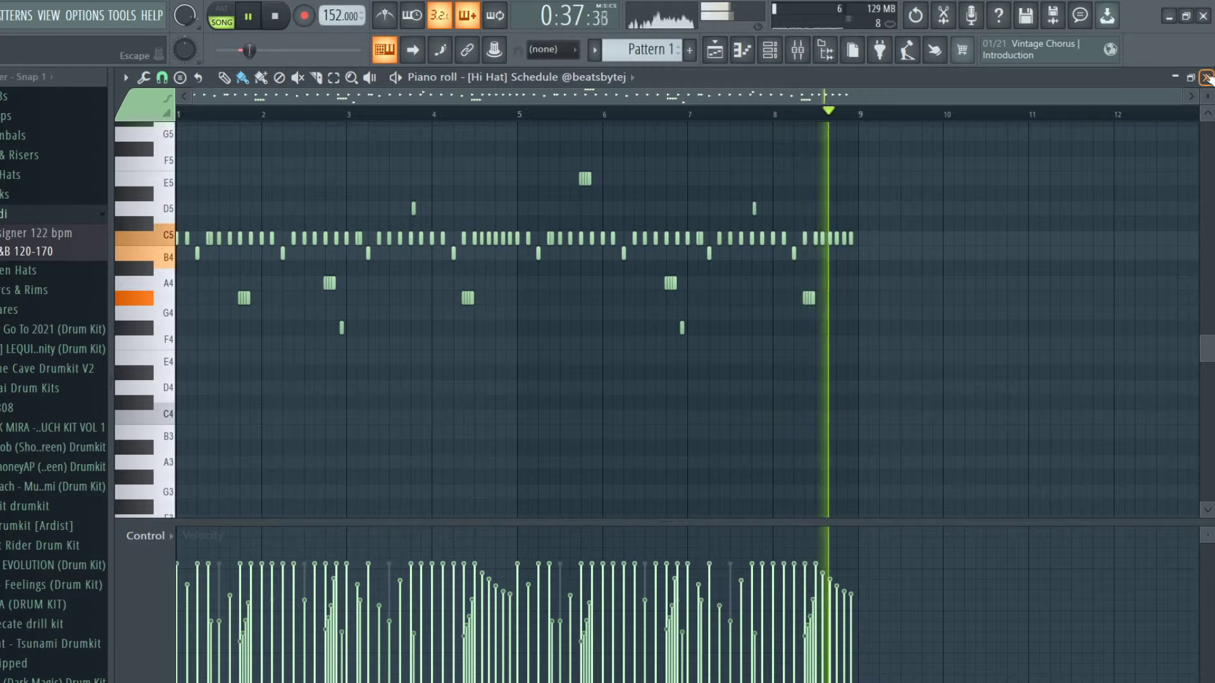
key("F7")
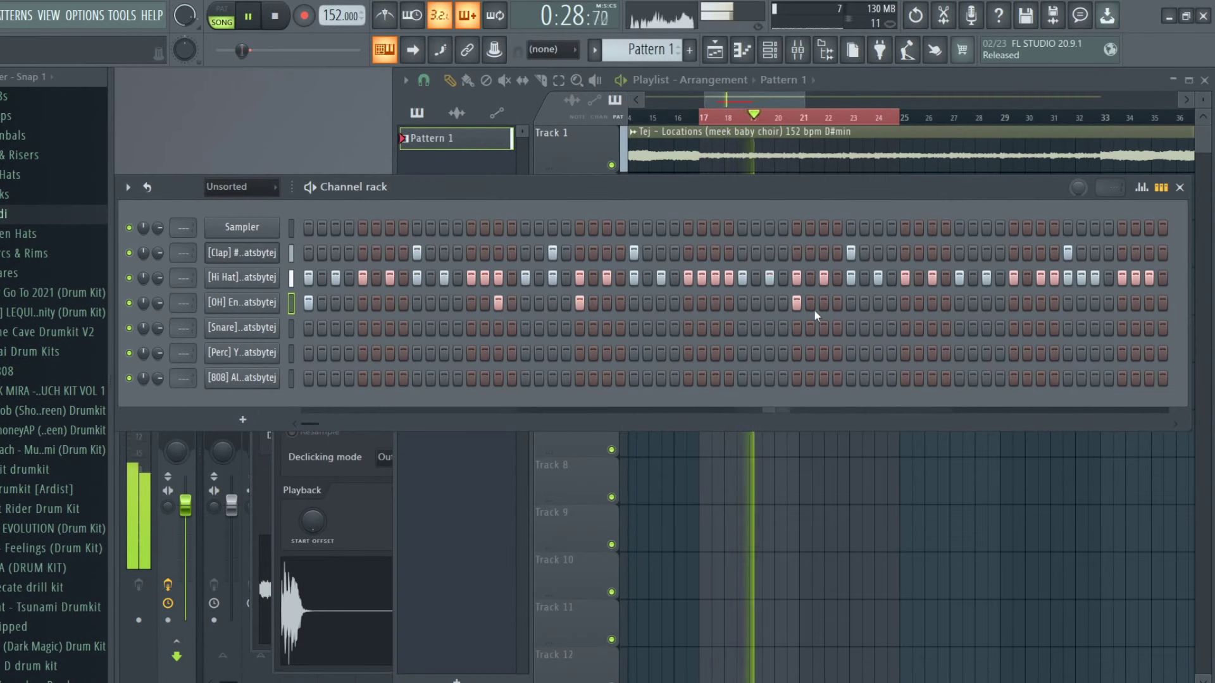
Open the piano roll of the [OH] open hat channel
right_click(290, 306)
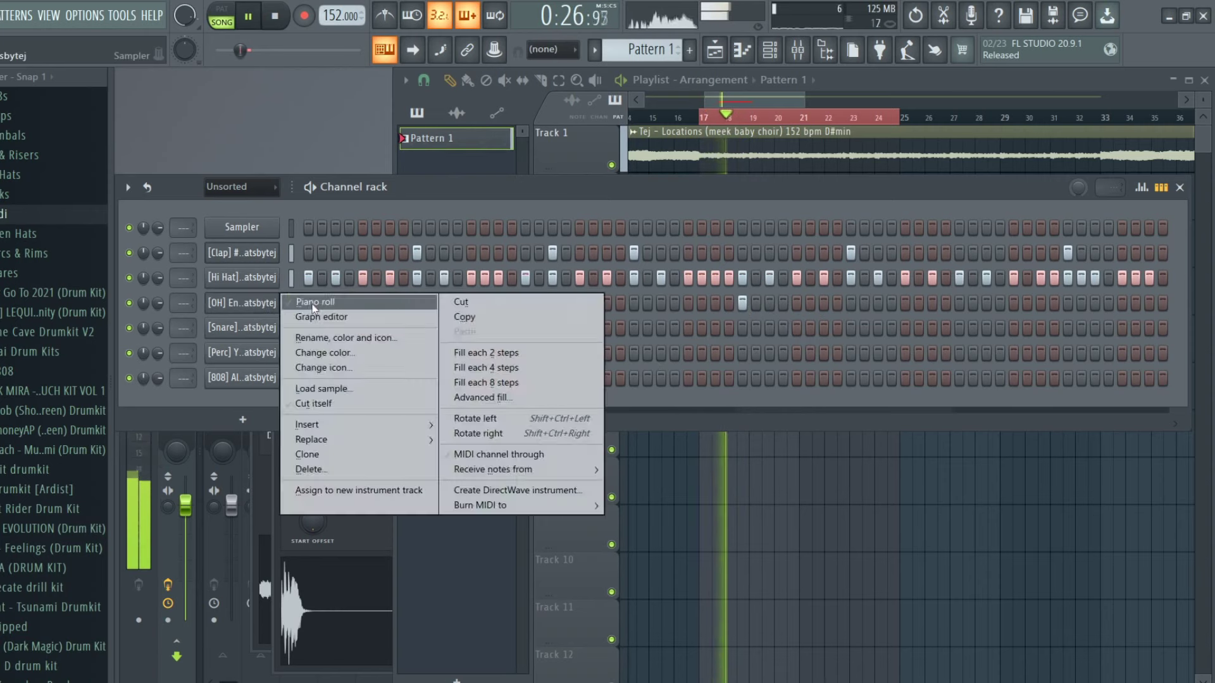
left_click(388, 299)
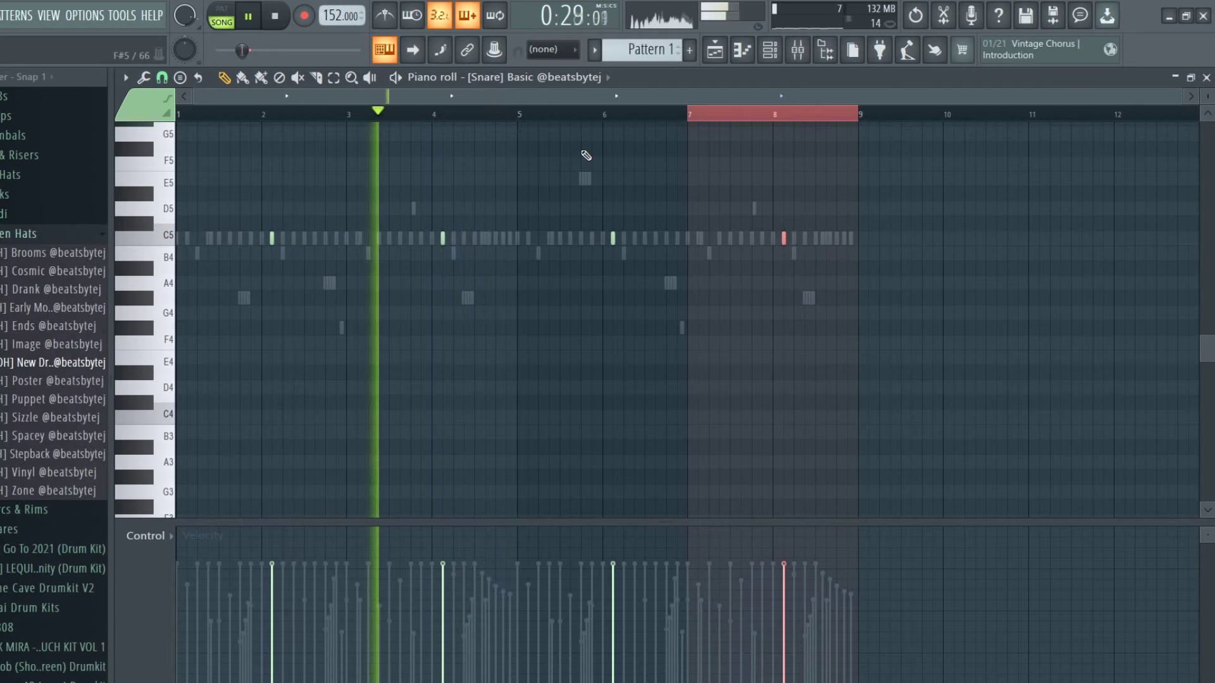
Clear the note selection in the [Snare] Basic piano roll and change its snap setting
key("ctrl+d")
scroll(424, 181, "up", 2)
scroll(443, 183, "down", 2)
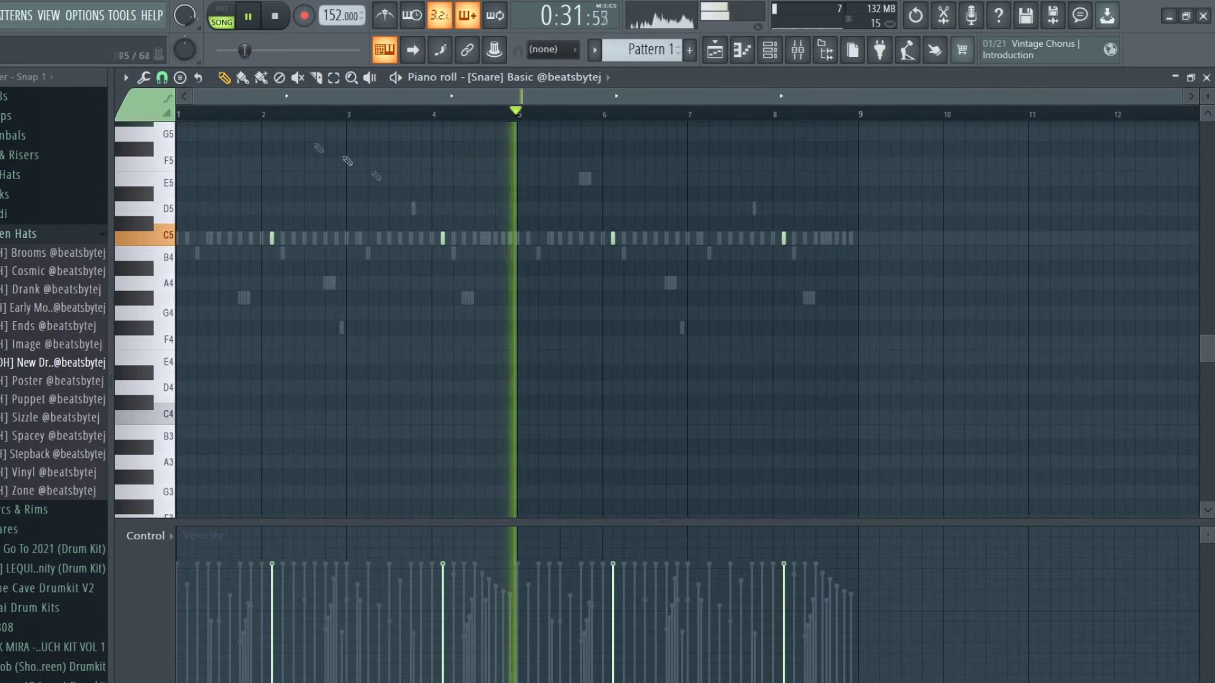
left_click(162, 78)
left_click(190, 179)
left_click(162, 77)
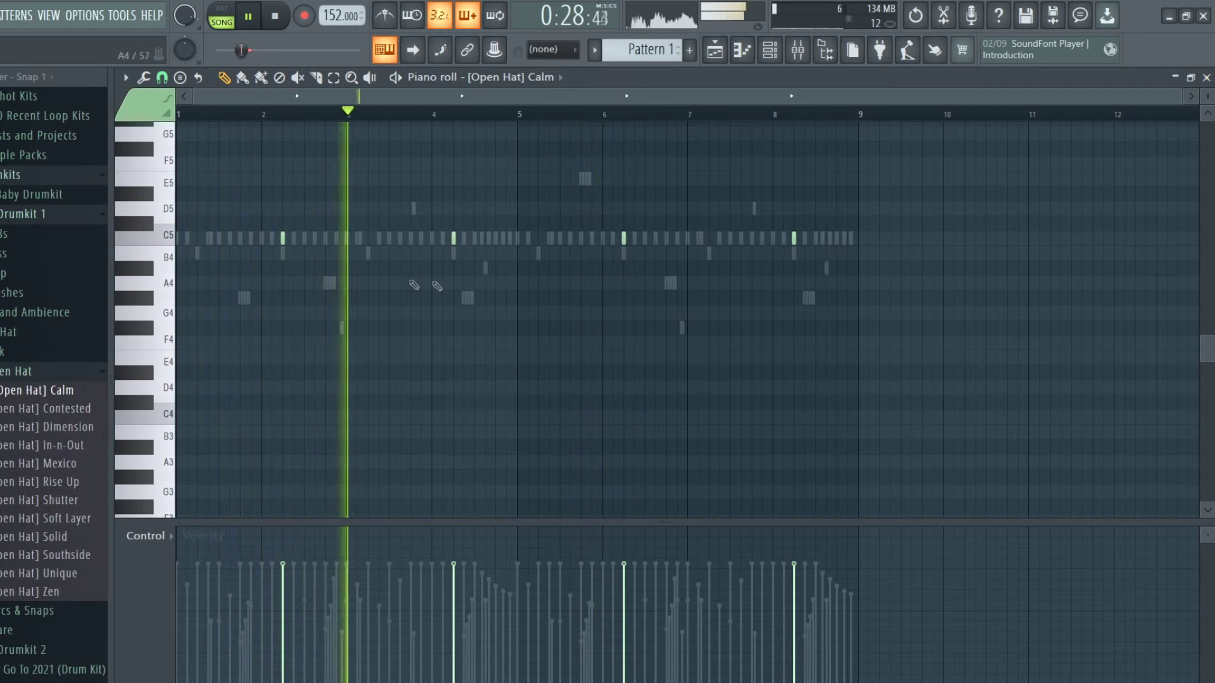
Lower the volume of the [Hi Hat] Go To sampler to 62% and close its window
right_click(369, 255)
right_click(369, 254)
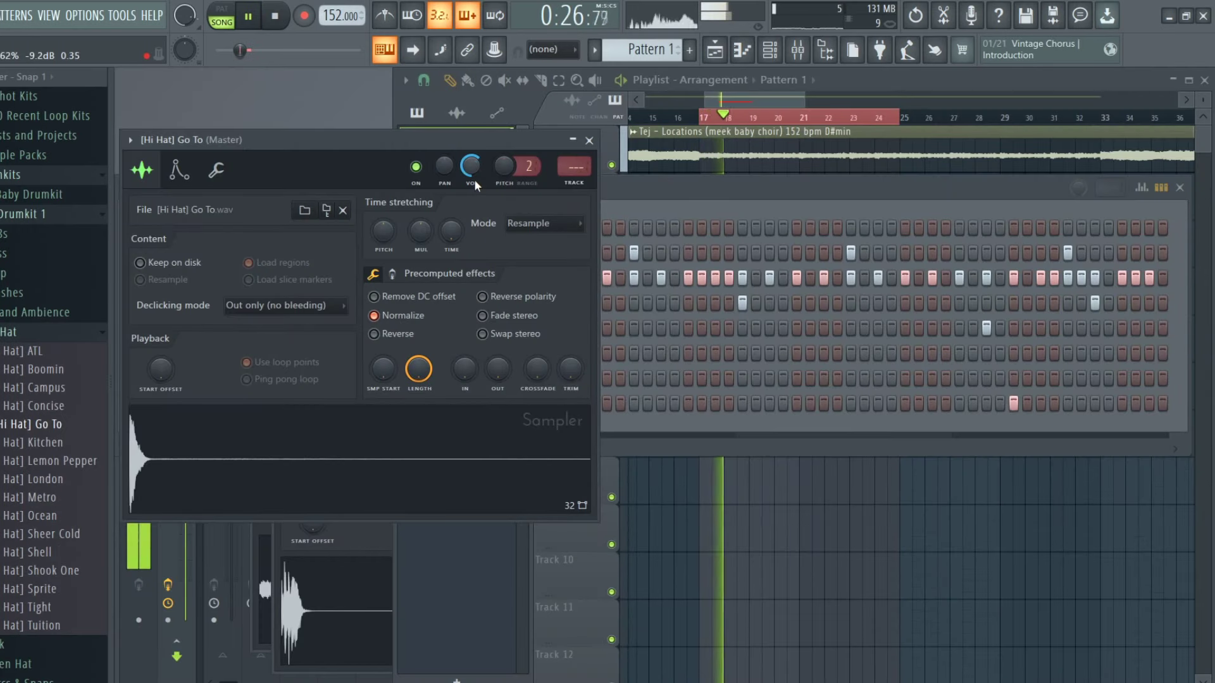
left_click(589, 140)
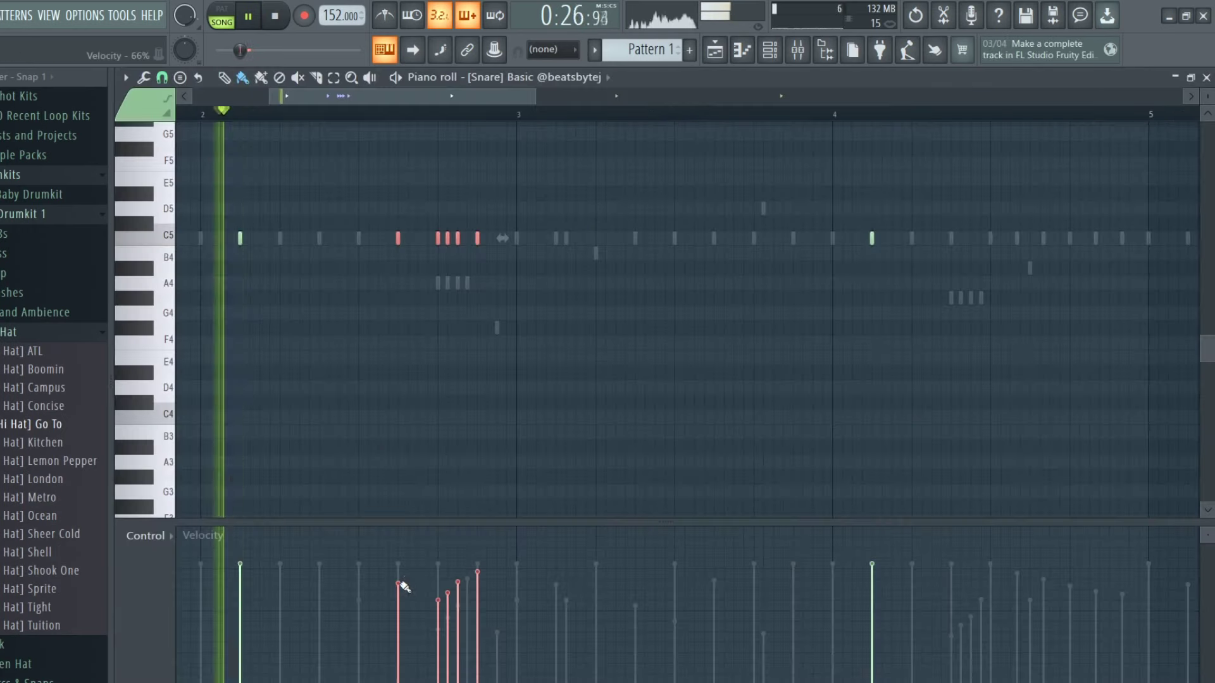
Select the F5 snare roll in bar 8 and shape its velocities into a rising ramp
scroll(529, 263, "up", 4)
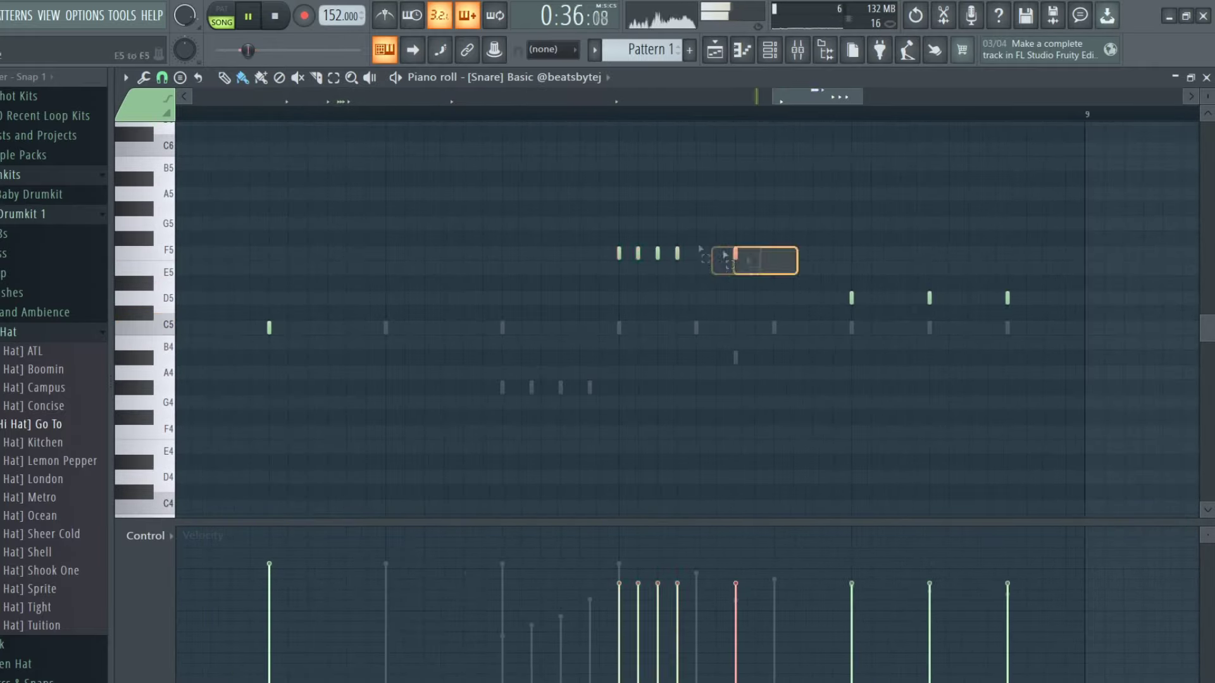
left_click_drag(727, 258, 614, 250)
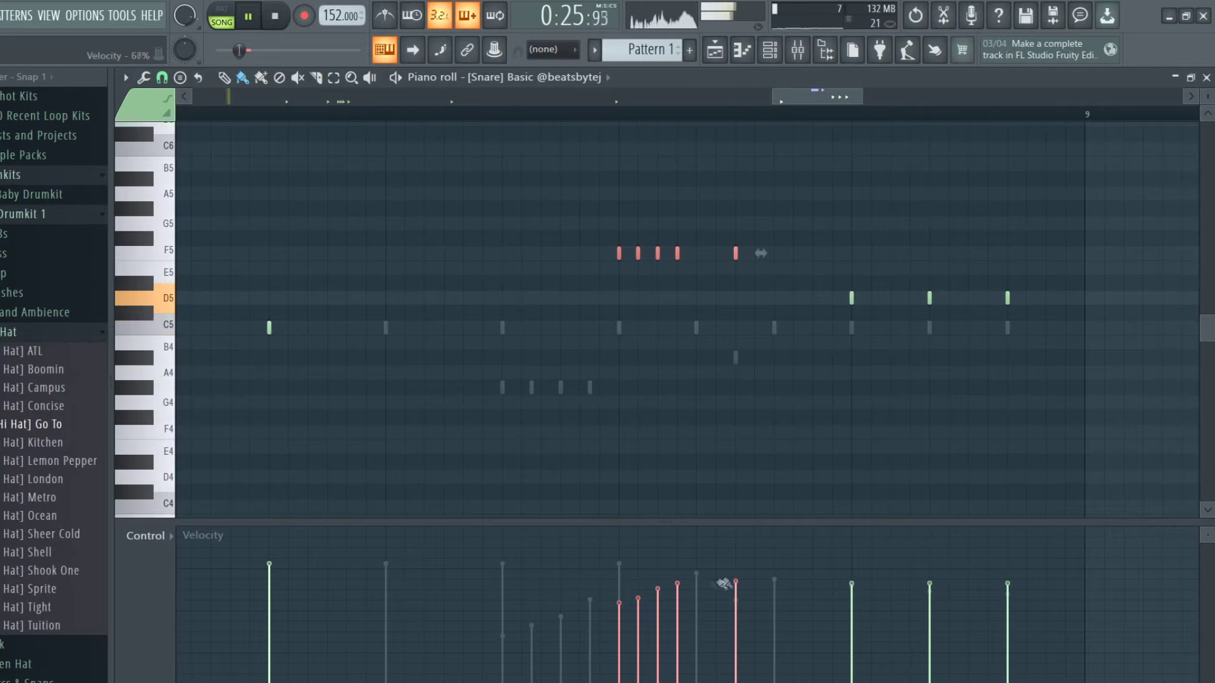
Set the snap to 1/3 beat and add three C5 snare notes with falling velocities at the end of bar 4
scroll(699, 441, "down", 9)
scroll(361, 279, "up", 3)
right_click(568, 241)
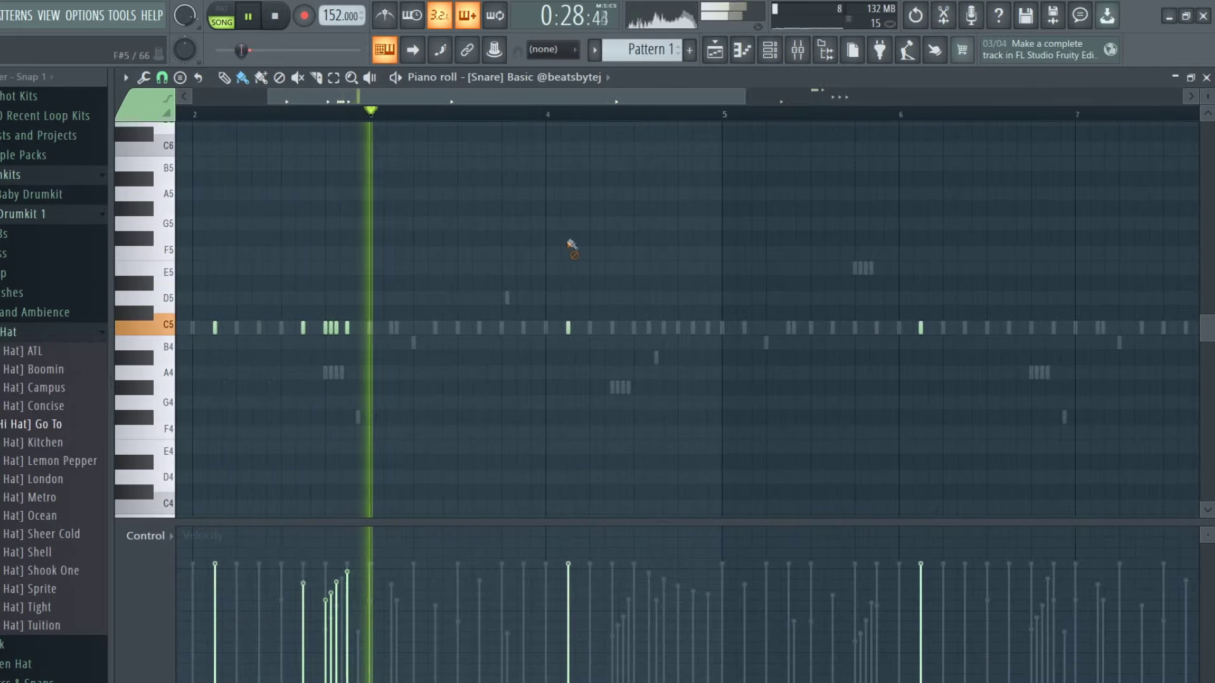
left_click(162, 77)
left_click(197, 273)
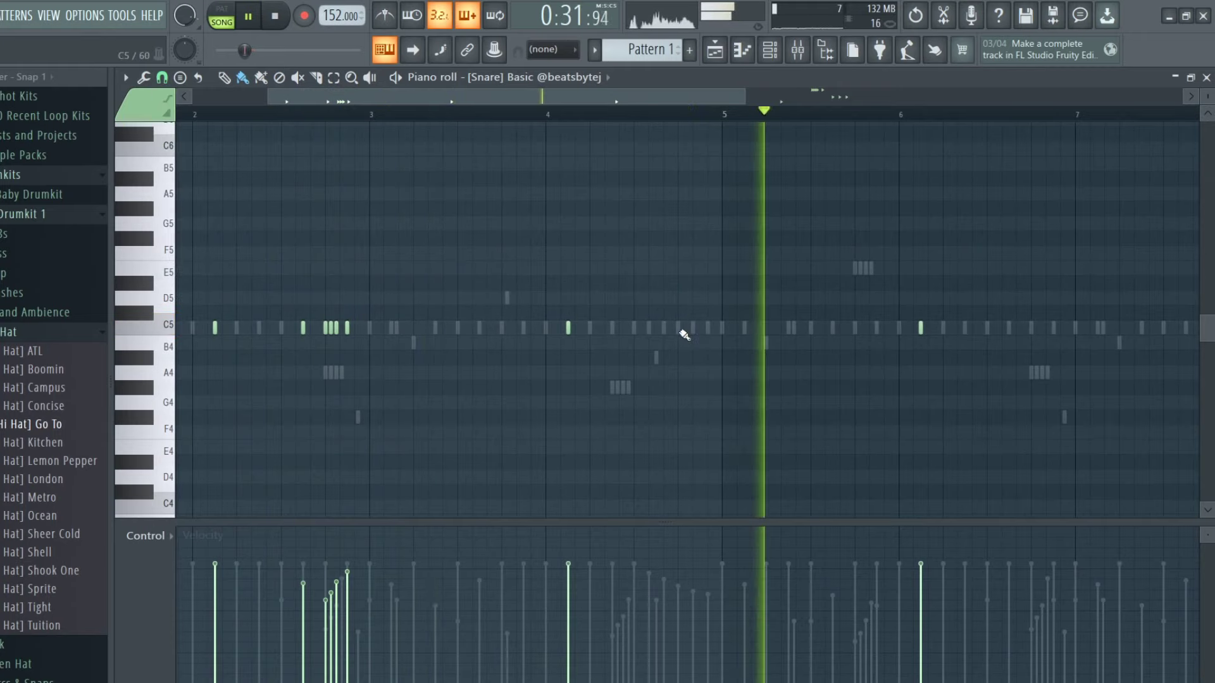
mouse_move(682, 332)
left_mouse_down()
mouse_move(722, 330)
mouse_move(632, 305)
left_mouse_up()
scroll(707, 359, "up", 3)
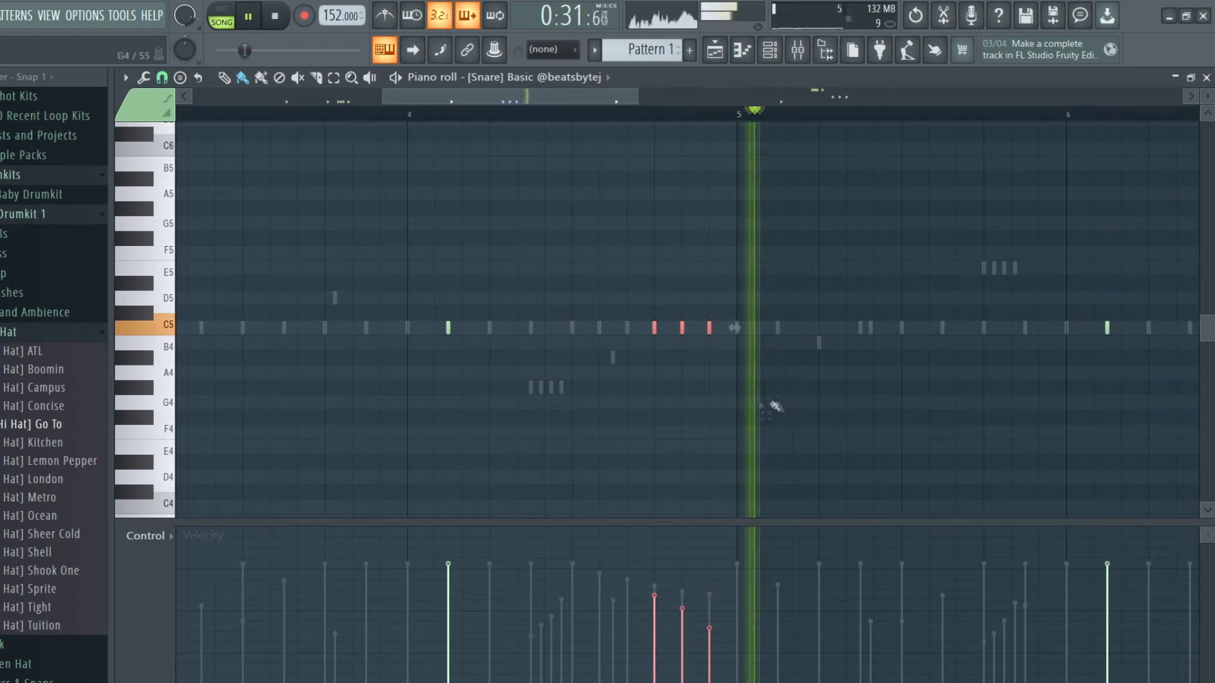
key("space")
left_click(600, 339)
key("space")
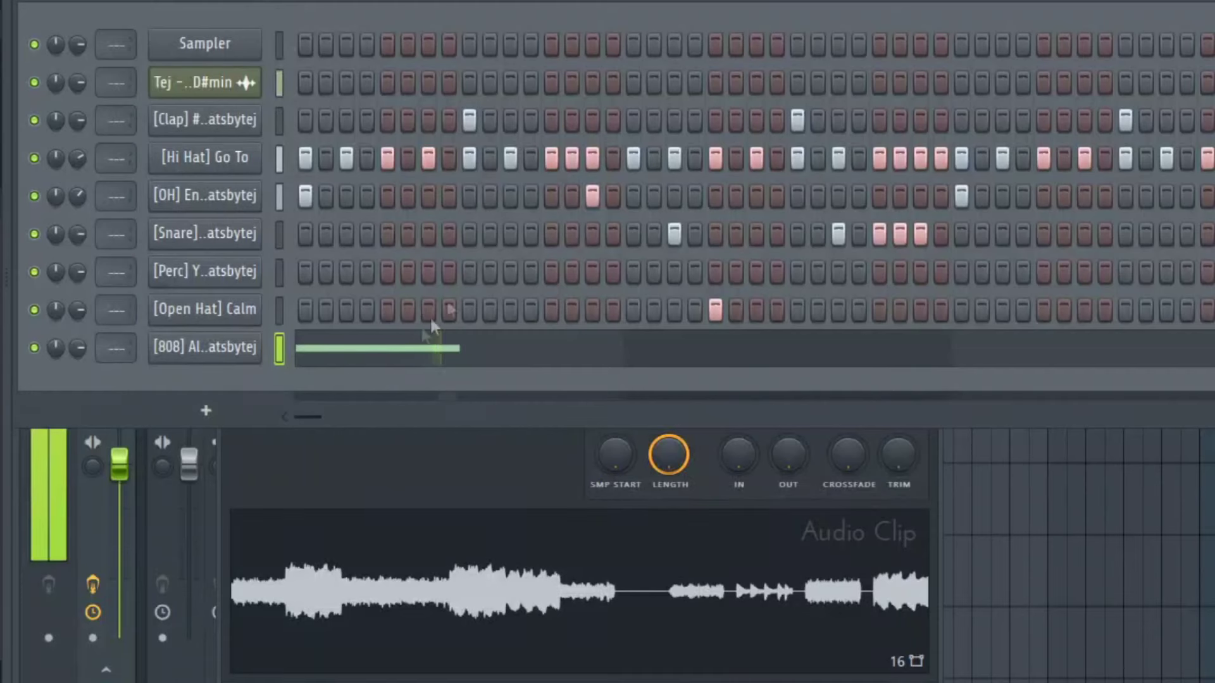
Add further D#5 notes and three short notes to the [808] Altered line through the end of bar 4
left_click(250, 353)
left_click(241, 87)
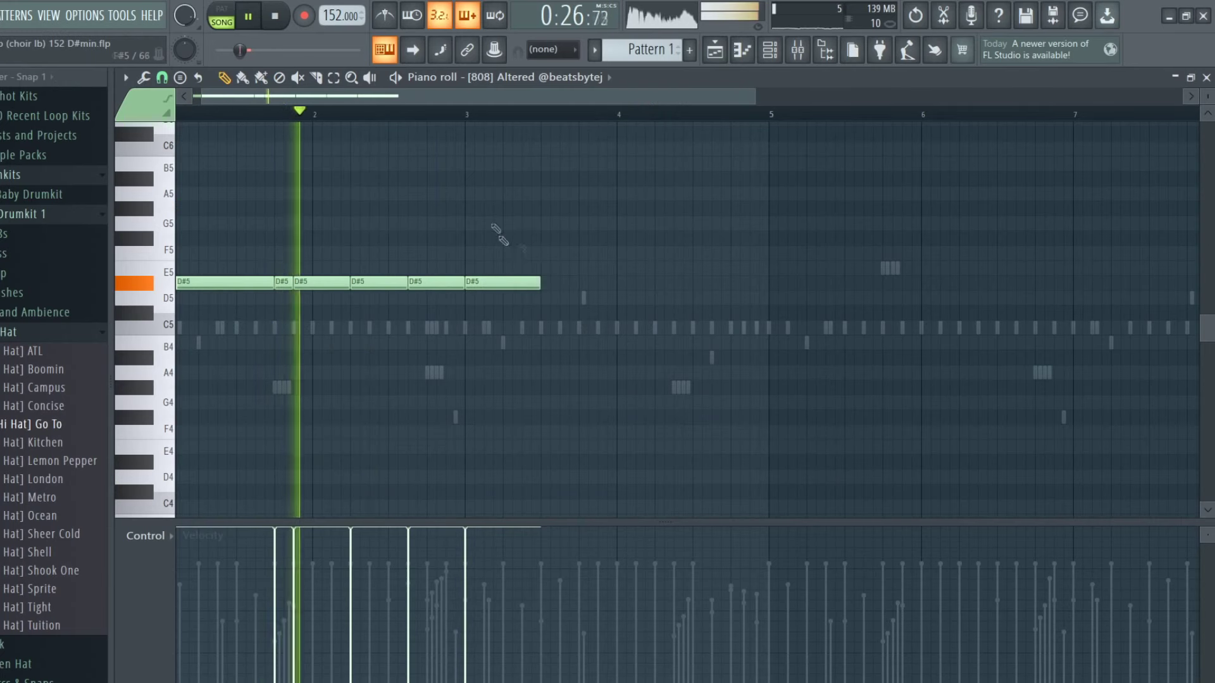
left_click(535, 282)
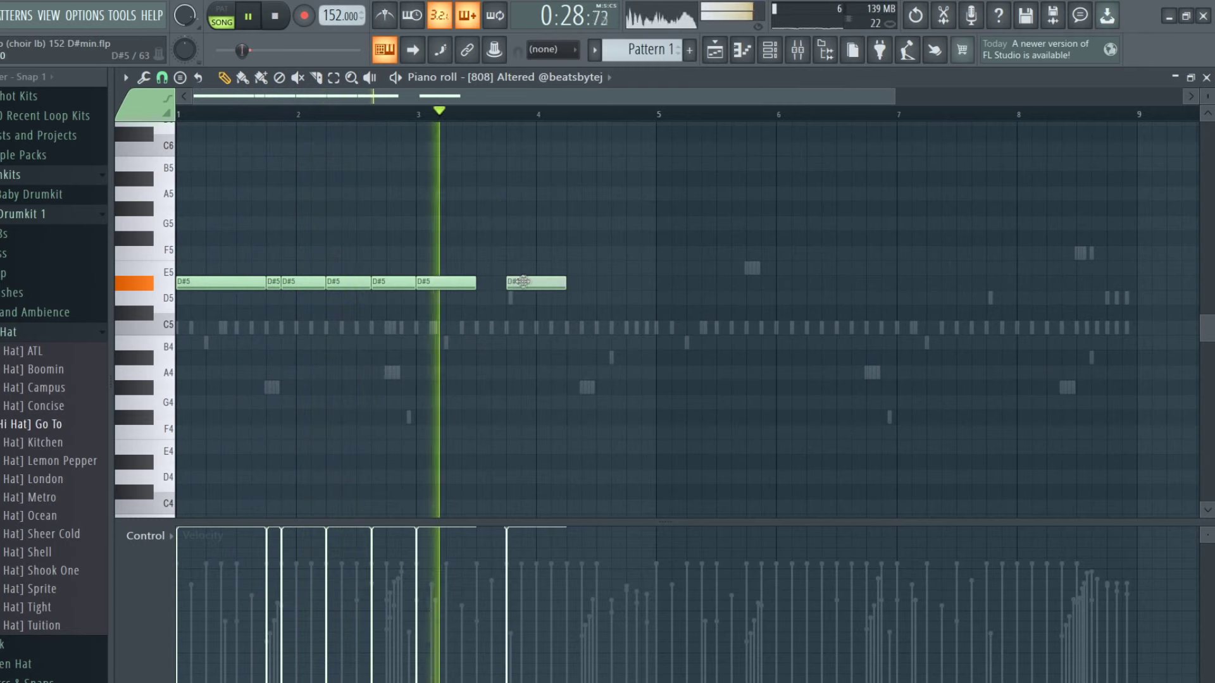
left_click_drag(591, 283, 580, 282)
left_click_drag(660, 282, 650, 230)
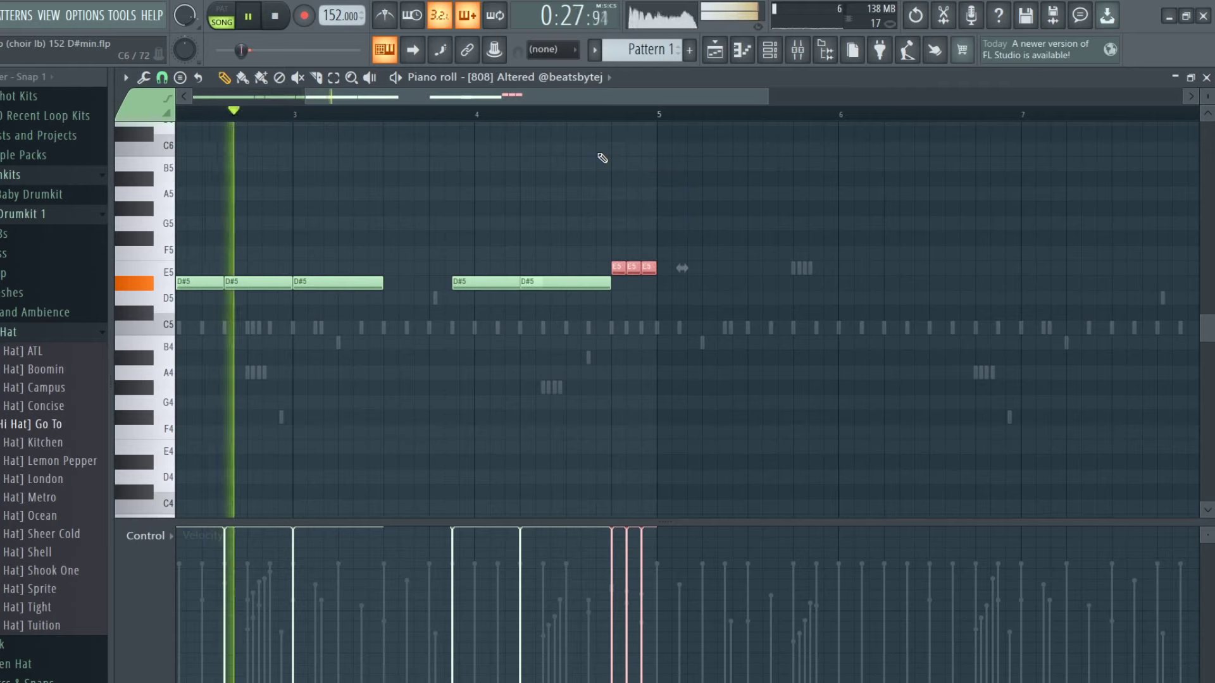
Transpose the three short 808 notes at the end of bar 4 down to D#5 and delete the middle one
key("Down")
left_click(631, 288, "ctrl")
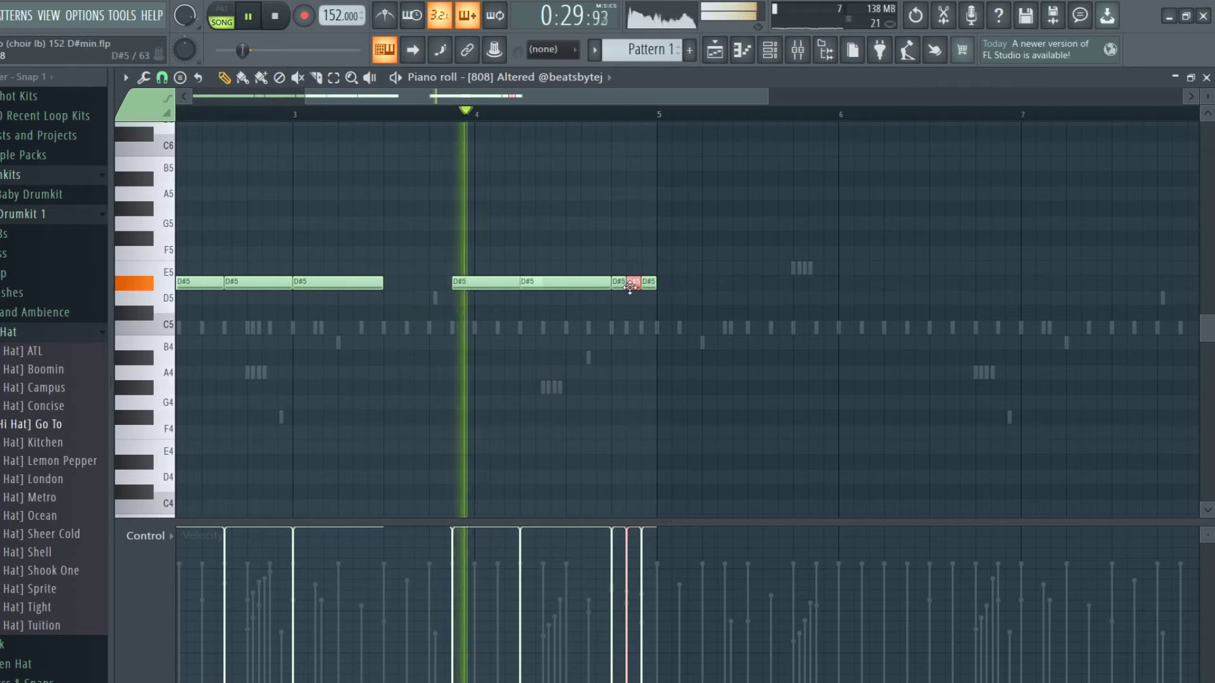
right_click(631, 288)
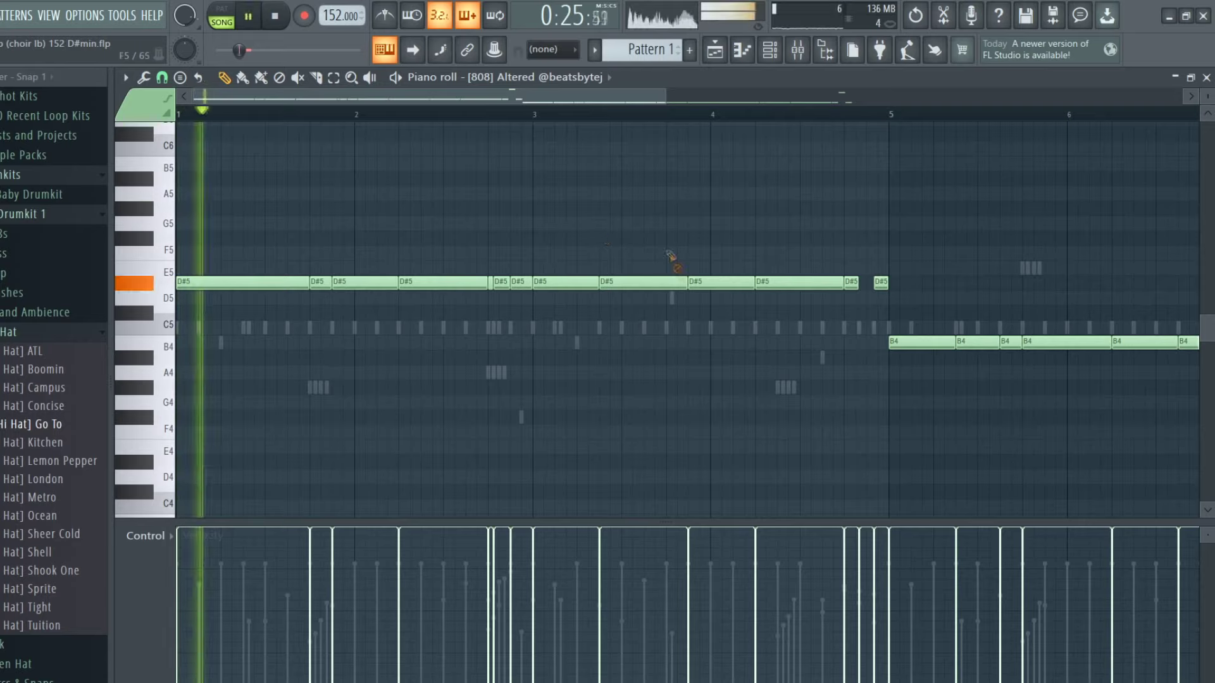
right_click(639, 283)
right_click(709, 282)
key("ctrl+z")
key("ctrl+alt+z")
Delete the 808's D#5 note crossing the start of bar 4 and lengthen the preceding D#5 note to fill the gap
right_click(709, 284)
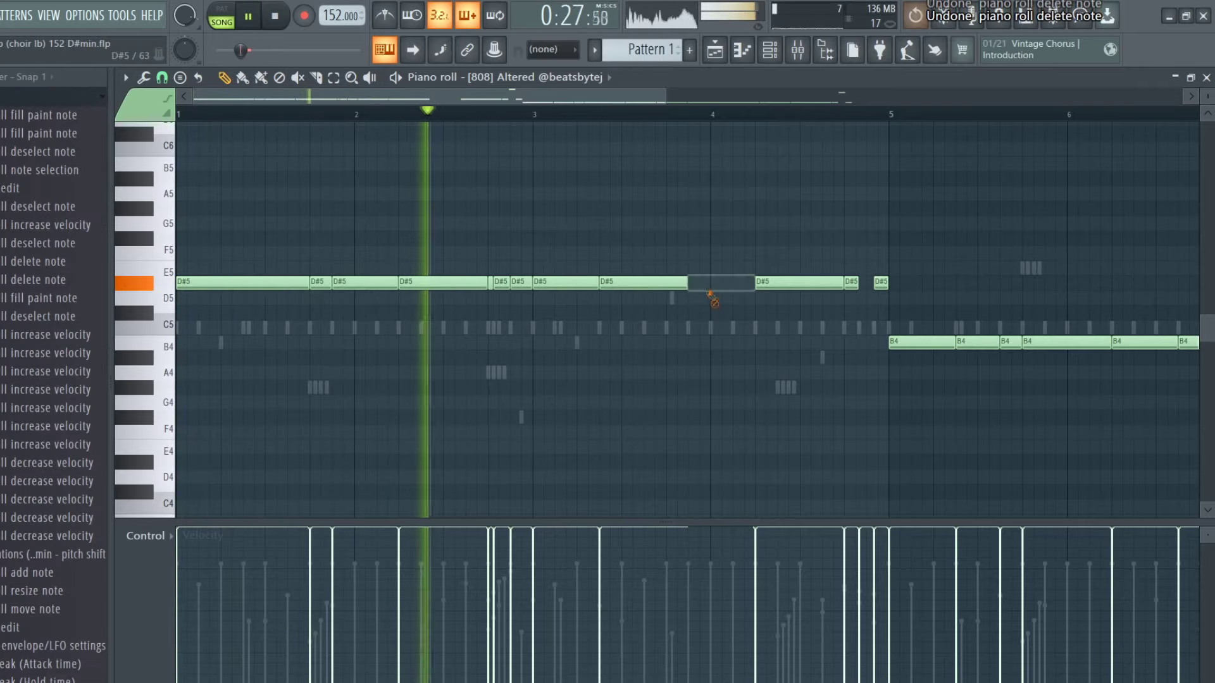
left_click_drag(687, 283, 761, 287)
Delete the B4 note starting in the first half of bar 6 of the 808 line
scroll(784, 333, "down", 2)
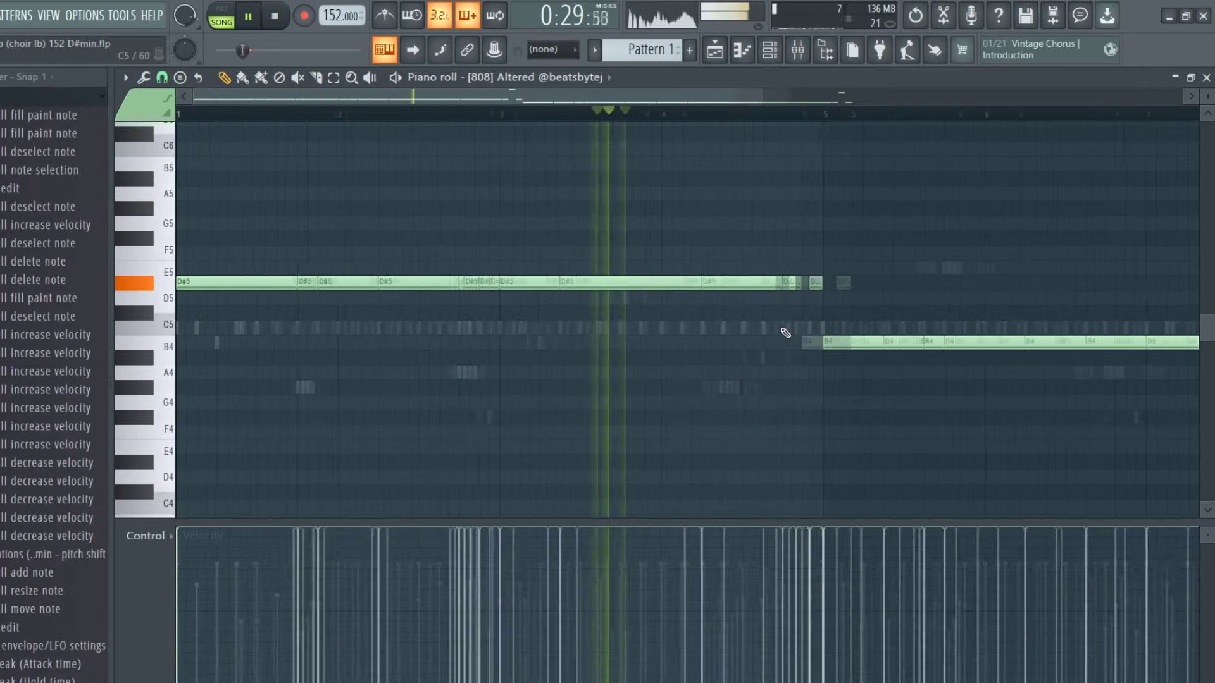
scroll(778, 333, "up", 4)
scroll(767, 287, "down", 3)
scroll(777, 259, "down", 1)
scroll(781, 254, "up", 1)
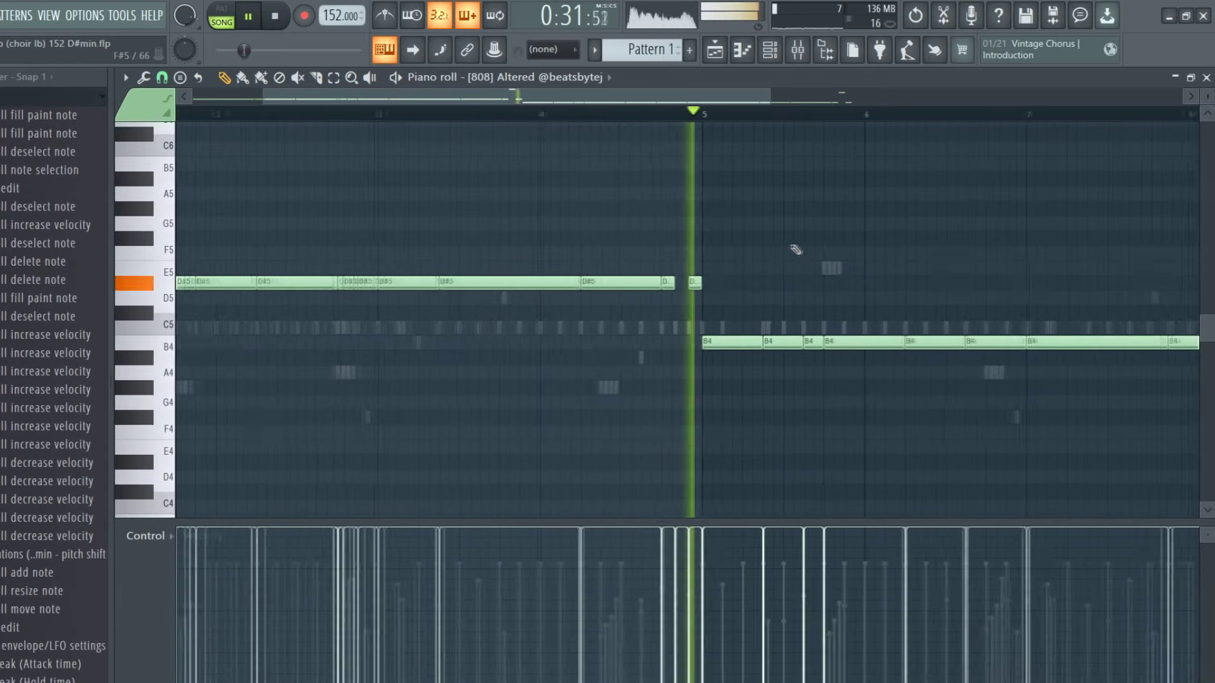
scroll(863, 273, "down", 2)
scroll(816, 286, "up", 3)
right_click(677, 343)
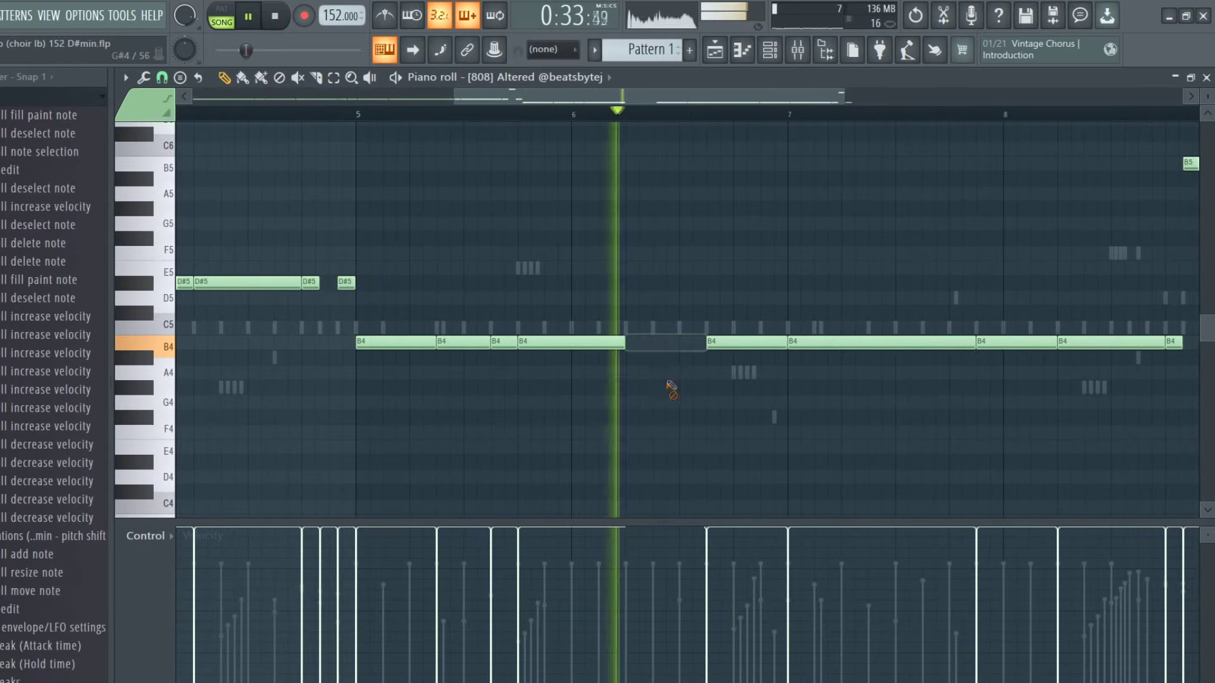
Lengthen the B4 note in bar 6 over the gap and replace the following B4 note with shorter B4 notes and a B5
left_click_drag(627, 341, 706, 339)
key("space")
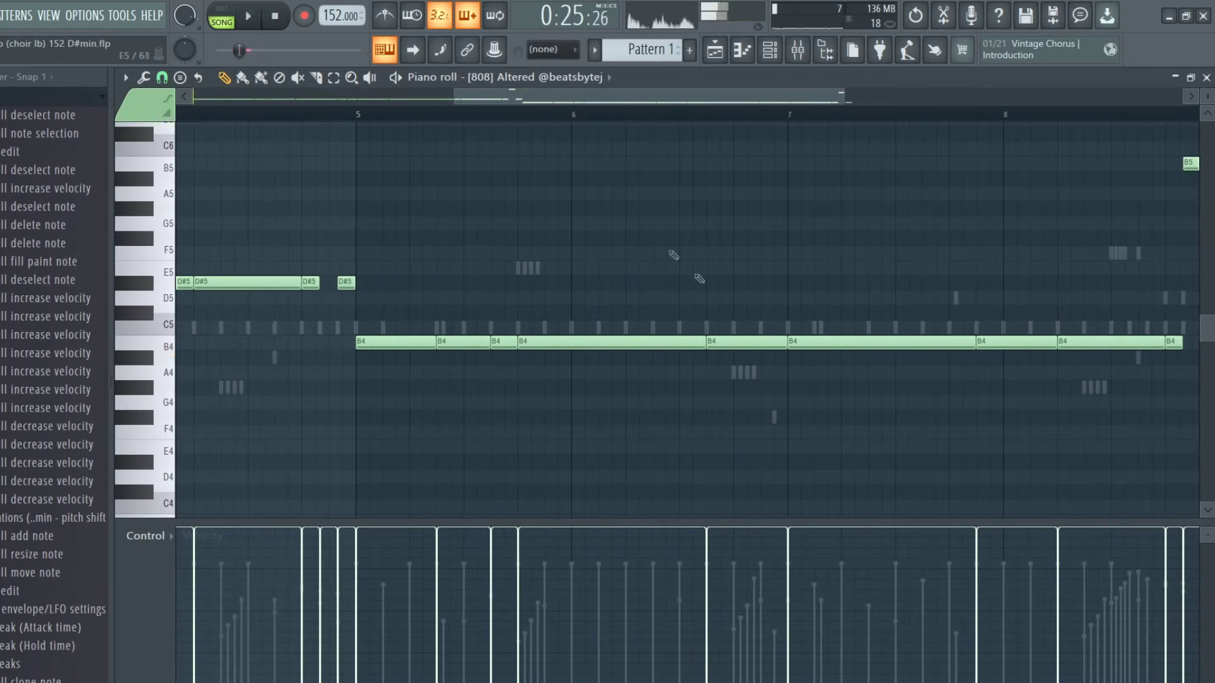
right_click(752, 342)
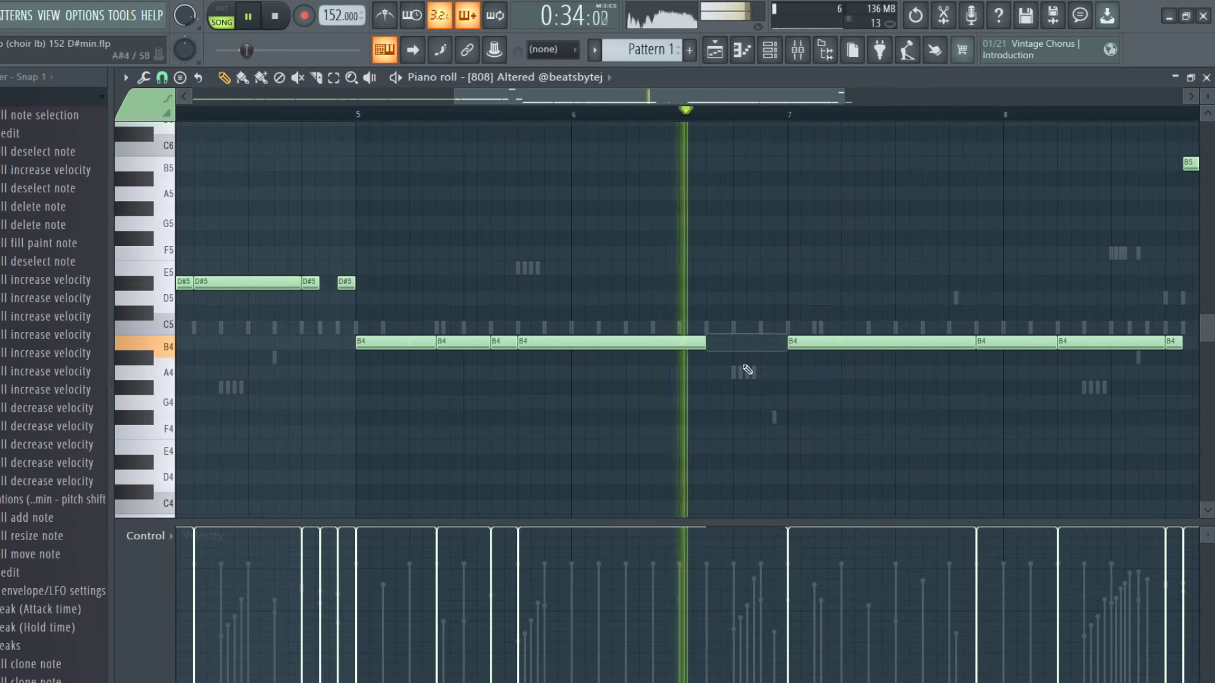
key("space")
left_click(732, 372)
key("space")
left_click_drag(921, 372, 782, 372)
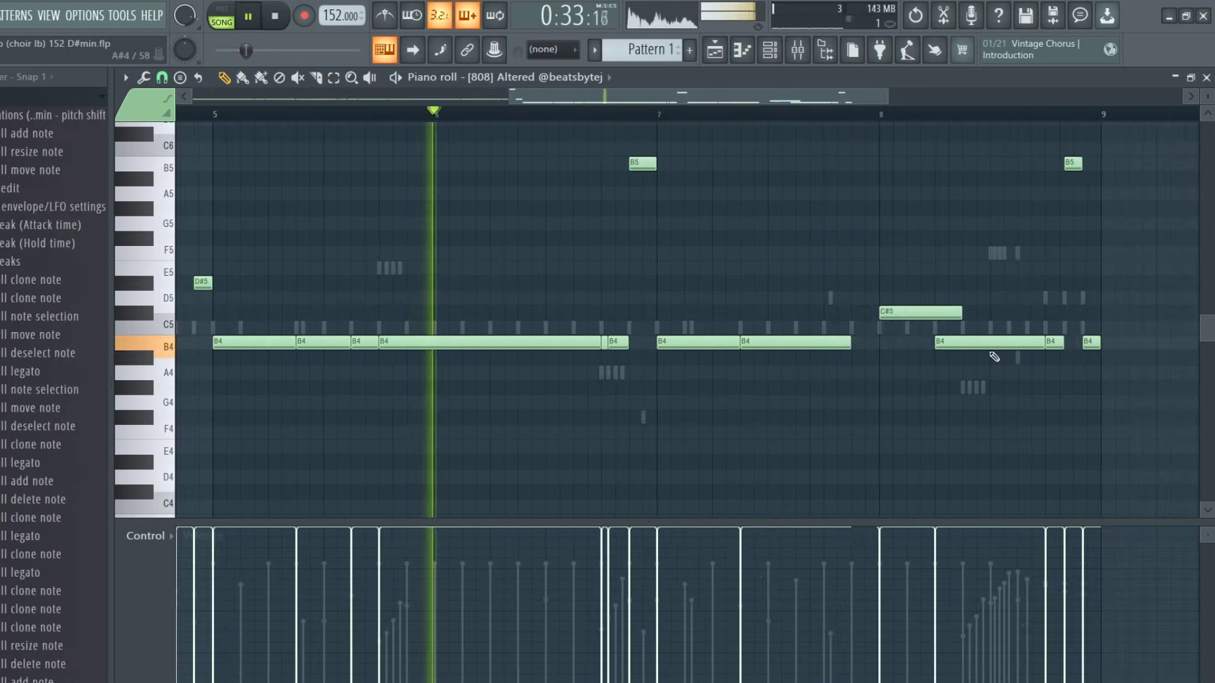
Move the long B4 note in bar 8 of the 808 line up to C#5 and shorten it
left_click_drag(1013, 342, 1017, 315)
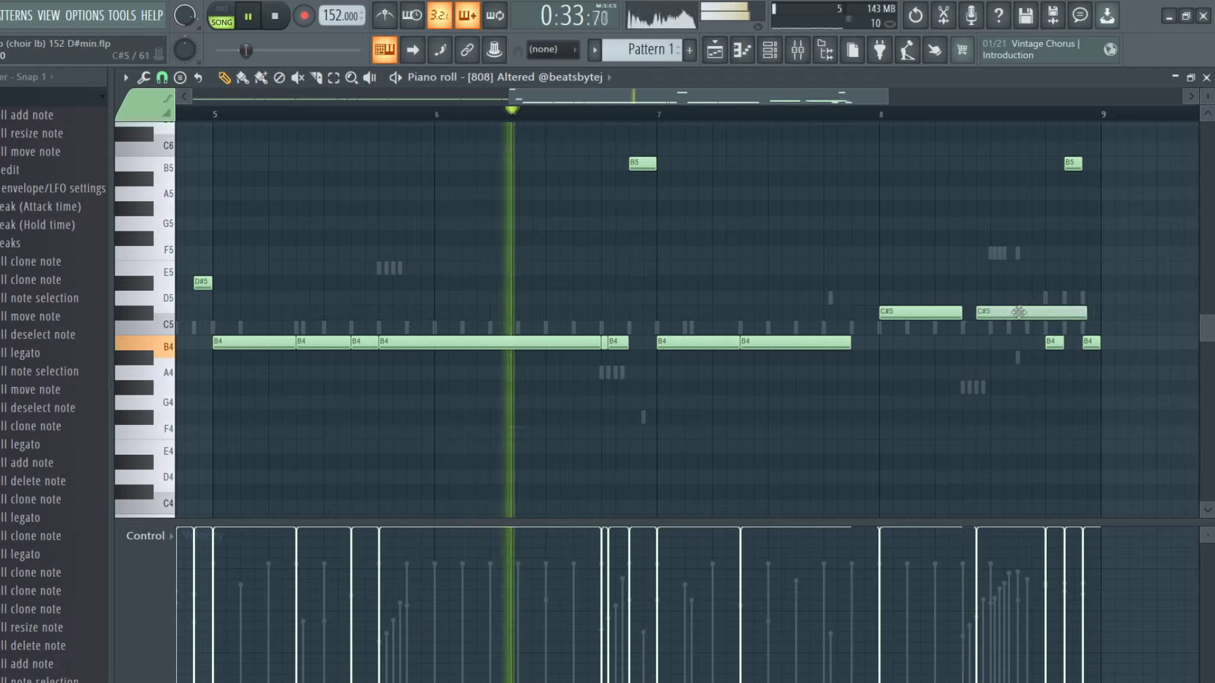
scroll(1106, 335, "up", 3)
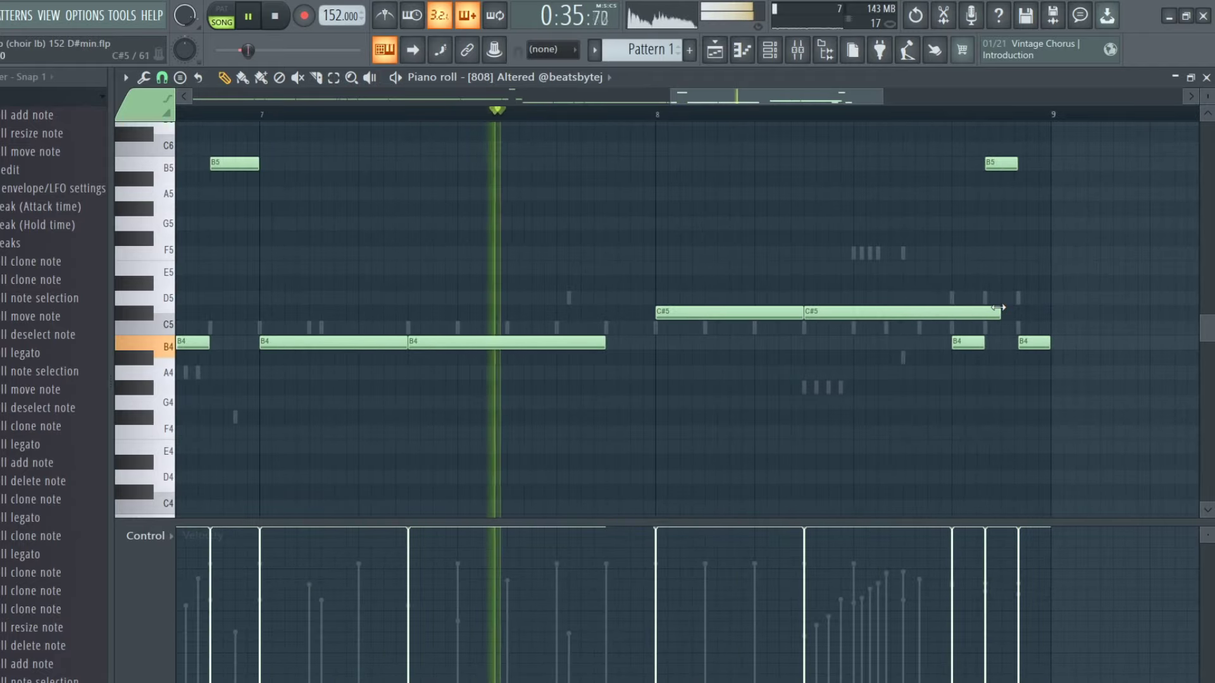
left_click_drag(995, 310, 841, 310)
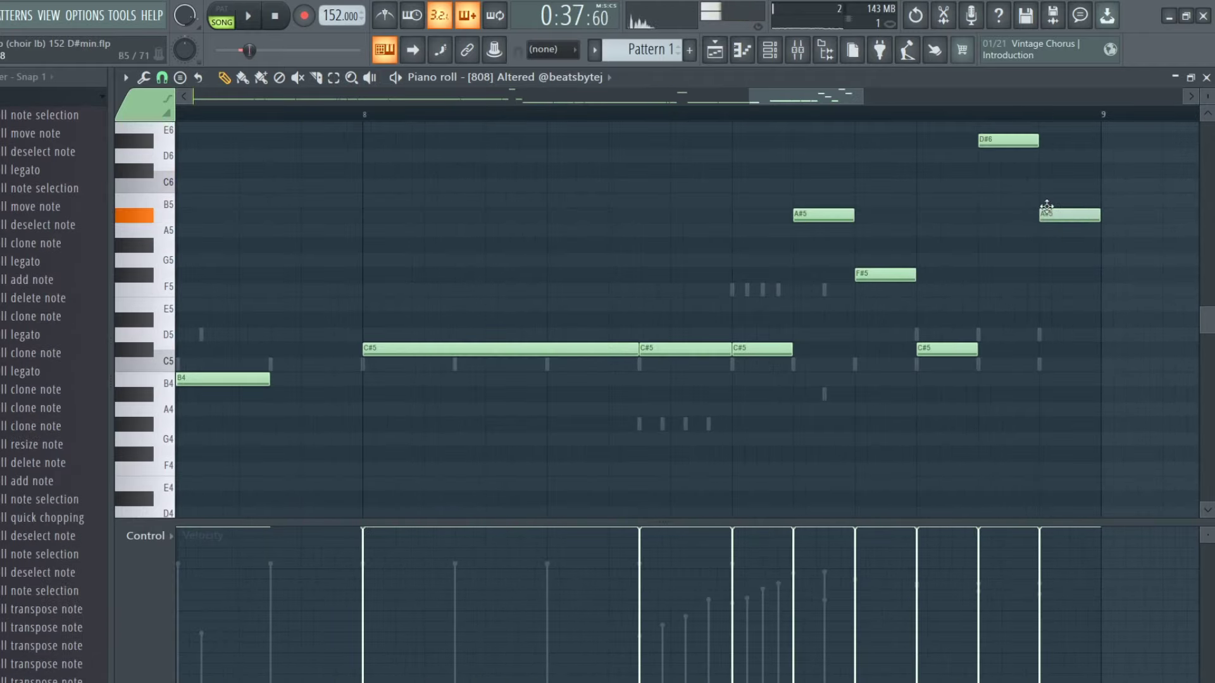
Transpose the last five short 808 notes of bar 8 to A#5, F#5, C#5, D#6 and A#5, and play the line back
mouse_move(1046, 206)
left_mouse_down()
mouse_move(1028, 208)
mouse_move(1032, 218)
left_mouse_up()
key("space")
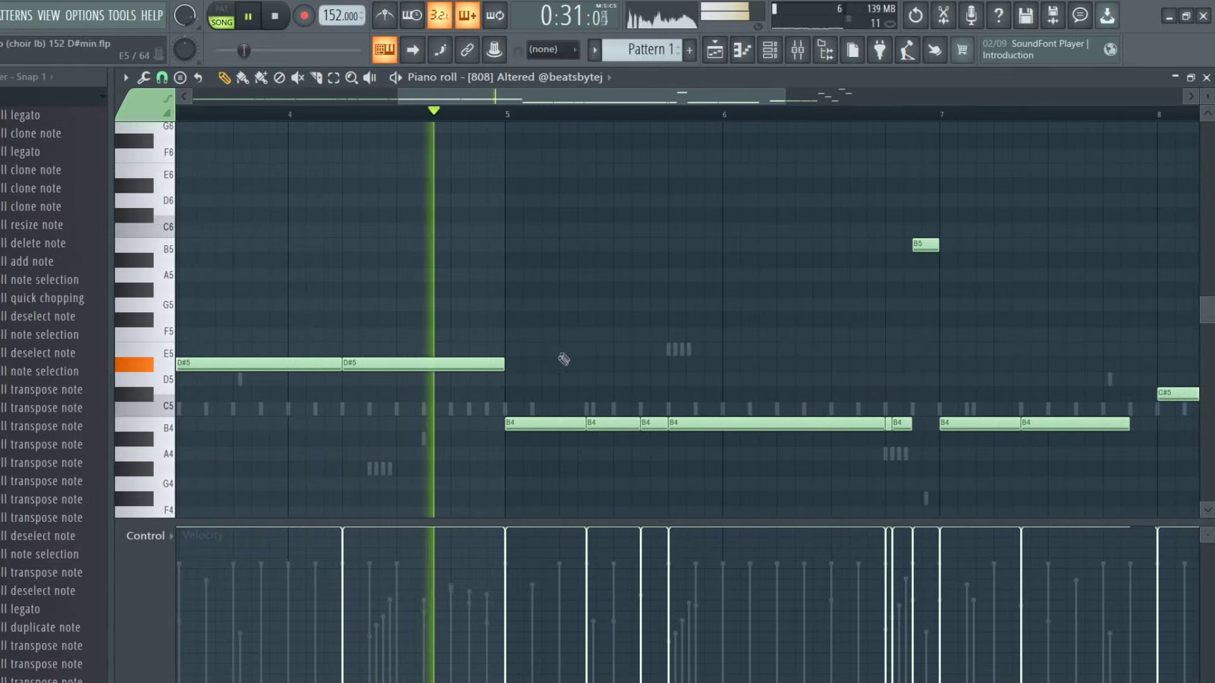
scroll(556, 359, "down", 4)
scroll(611, 341, "down", 3)
scroll(645, 434, "up", 3)
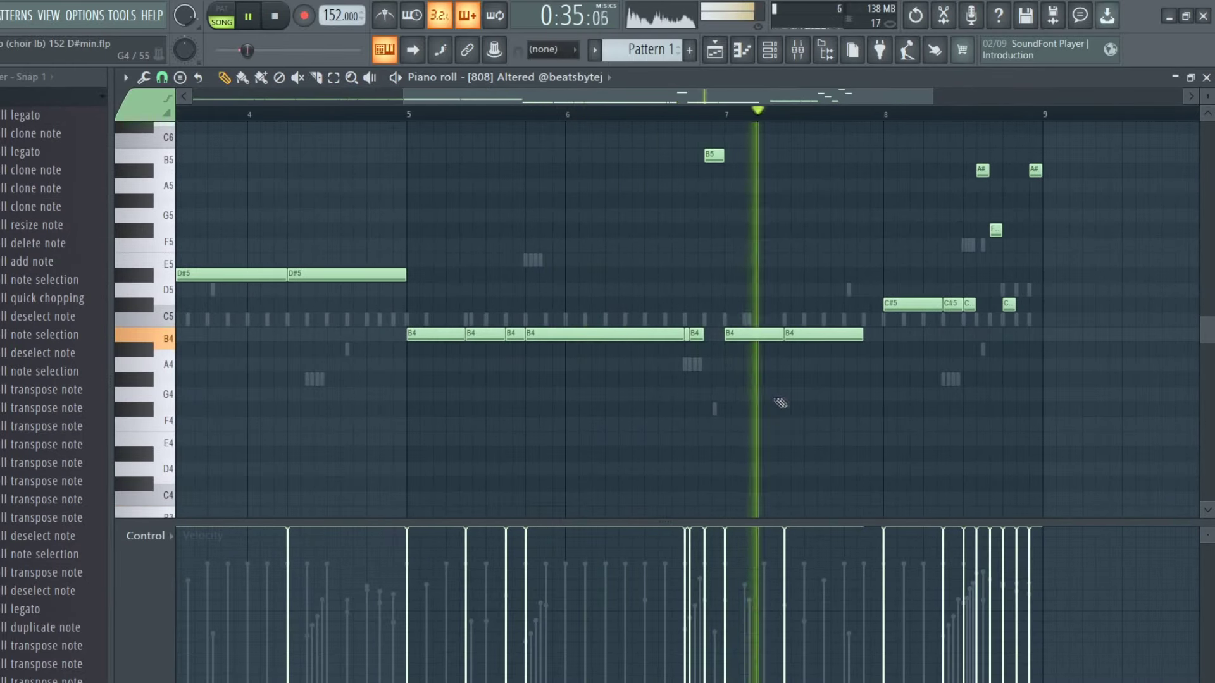
scroll(810, 393, "down", 3)
scroll(1002, 375, "up", 1)
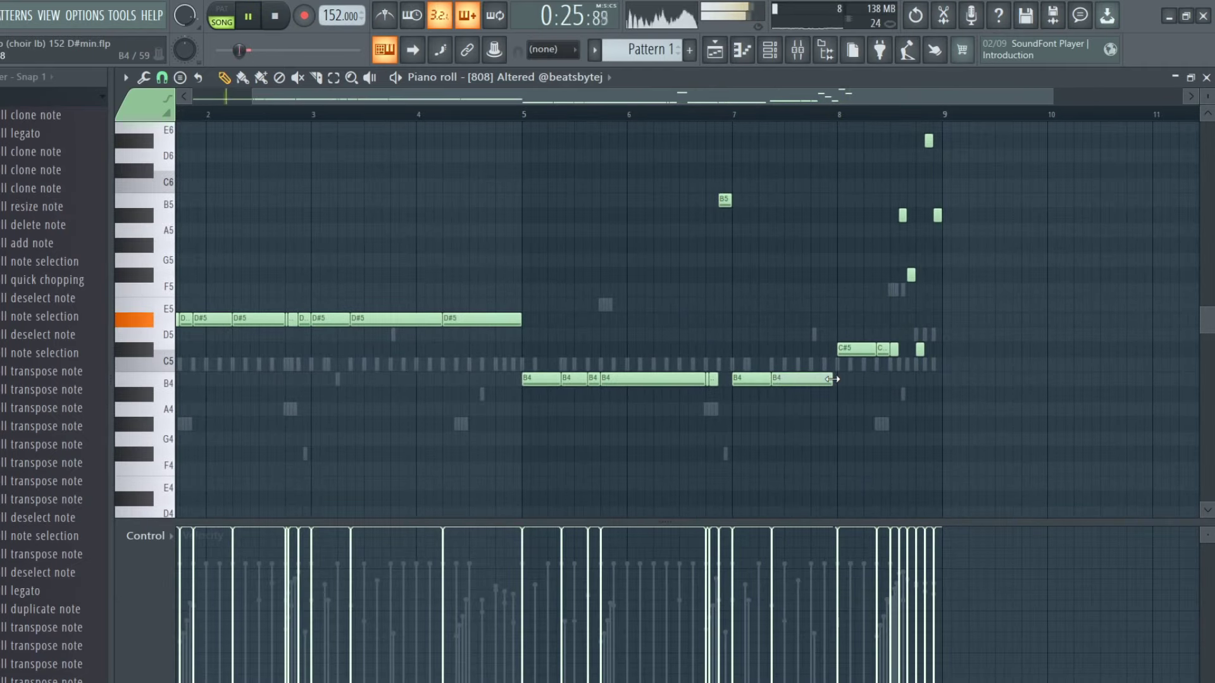
Try to extend the last B4 note of bar 7 to the start of bar 8, and undo the attempt
scroll(837, 386, "up", 3)
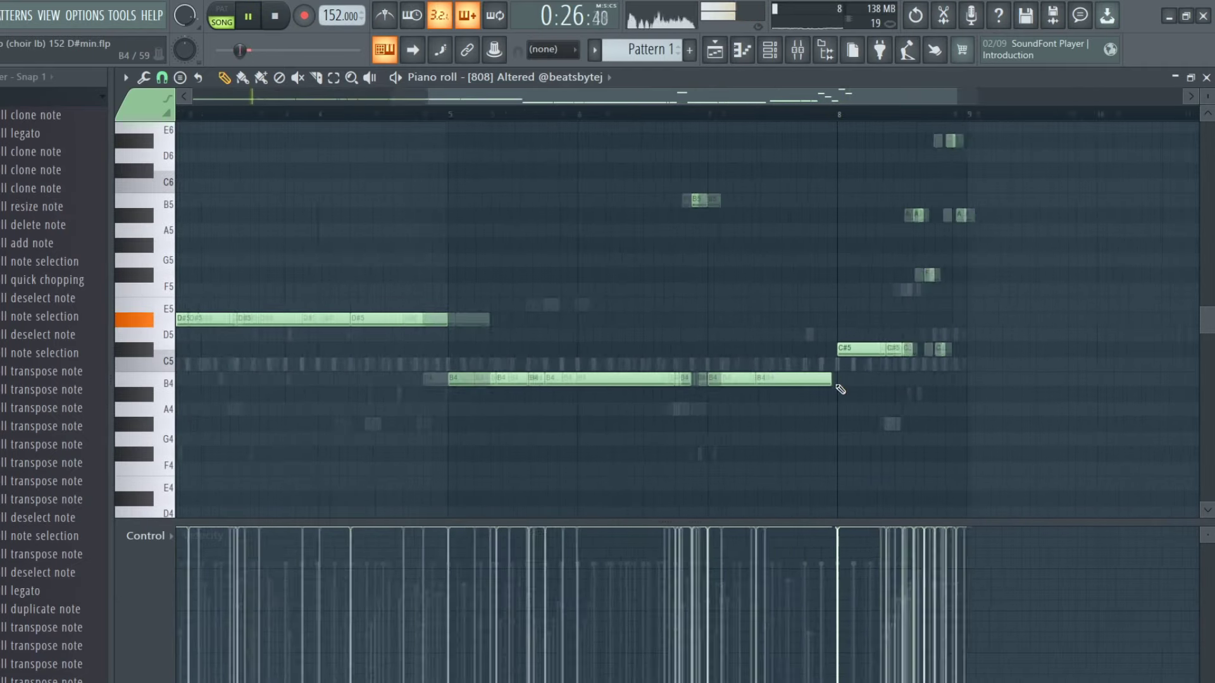
left_click(827, 381, "ctrl")
key("ctrl+q")
left_click(845, 399, "ctrl")
scroll(895, 419, "down", 1)
key("ctrl+z")
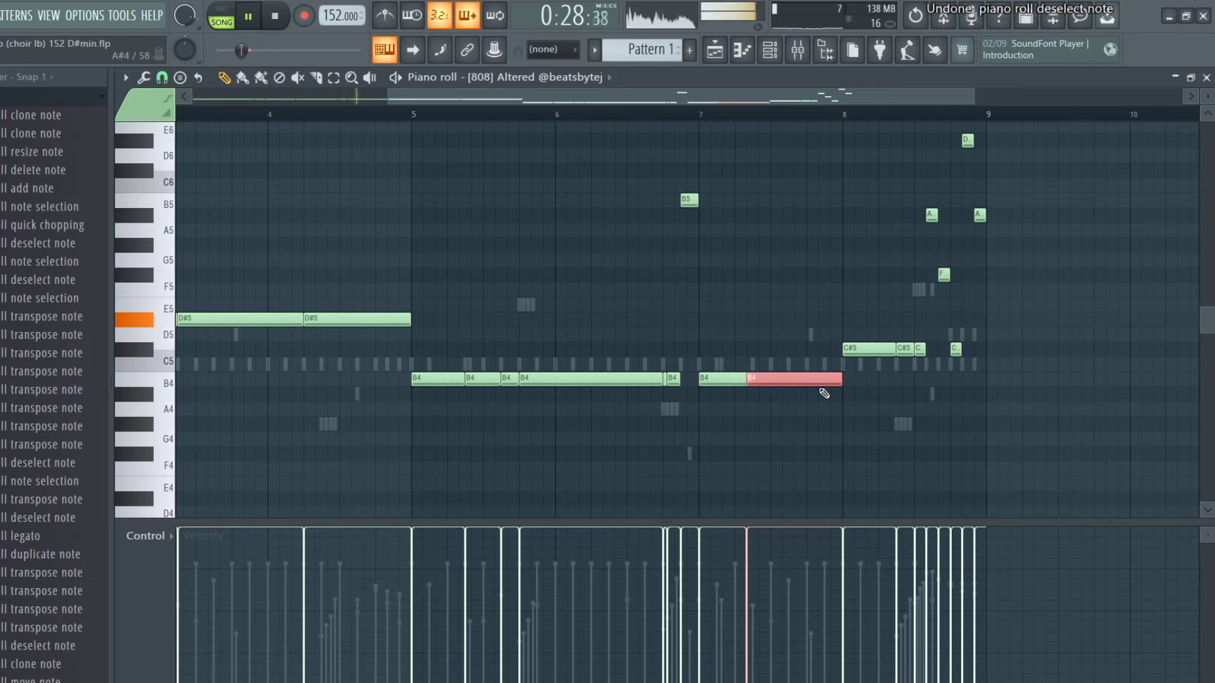
key("ctrl+z")
Lengthen the last B4 note of bar 7 so that it meets the C#5 note at the start of bar 8
scroll(789, 393, "up", 3)
left_click(163, 78)
left_click(181, 117)
left_click(814, 300, "ctrl")
left_click(873, 381, "ctrl")
key("ctrl+q")
left_click(858, 339, "ctrl")
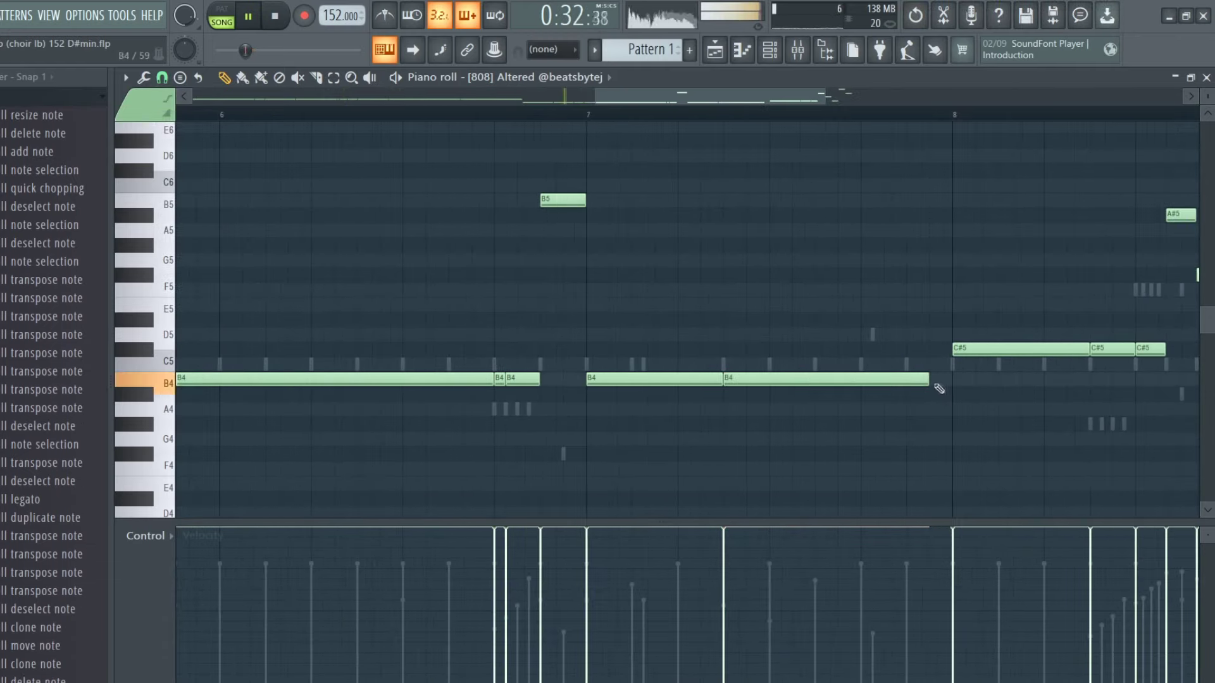
scroll(967, 397, "down", 3)
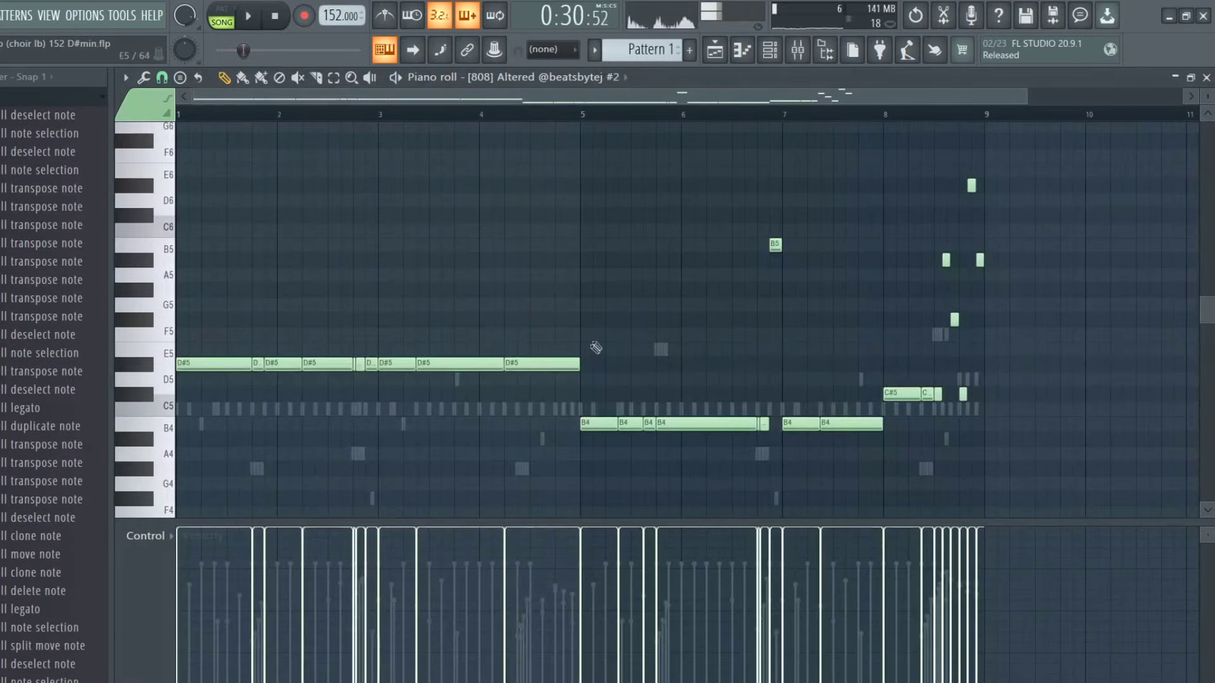
Delete the closing run of short high notes in bar 8 of the [808] Altered #2 variation
scroll(971, 310, "up", 3)
left_click_drag(991, 414, 806, 149)
key("Delete")
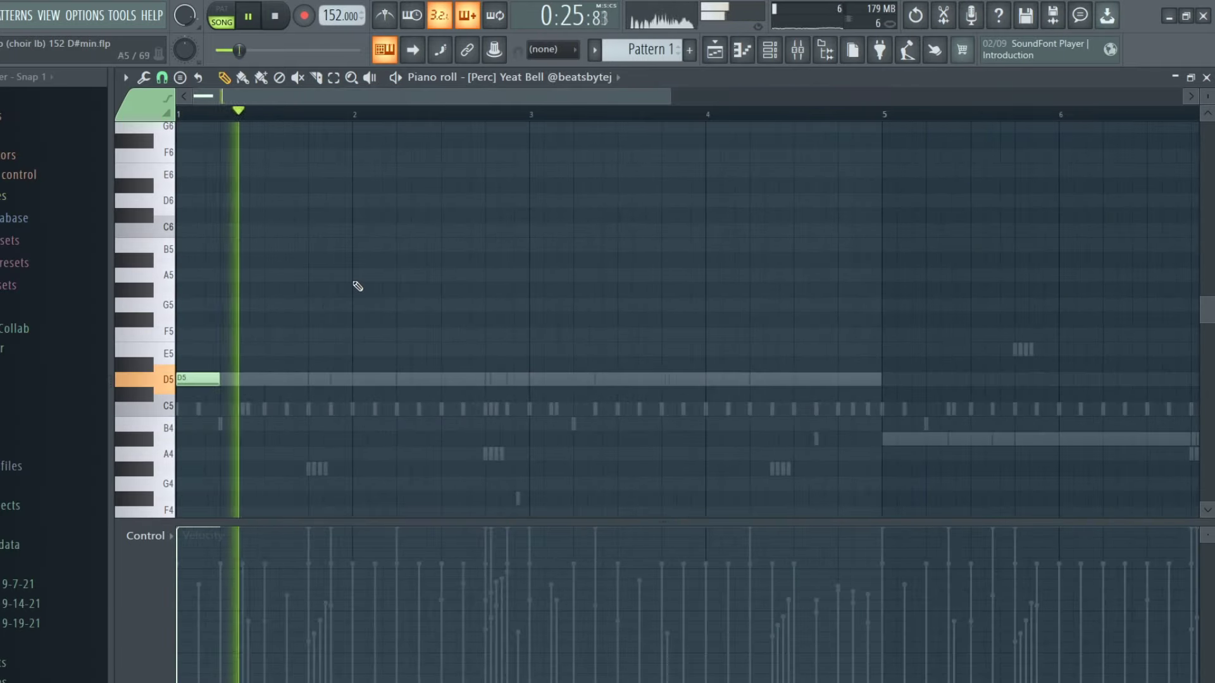
Lower the velocities of the three D5 notes leading up to bar 3 in the Yeat Bell percussion part
scroll(451, 289, "down", 3)
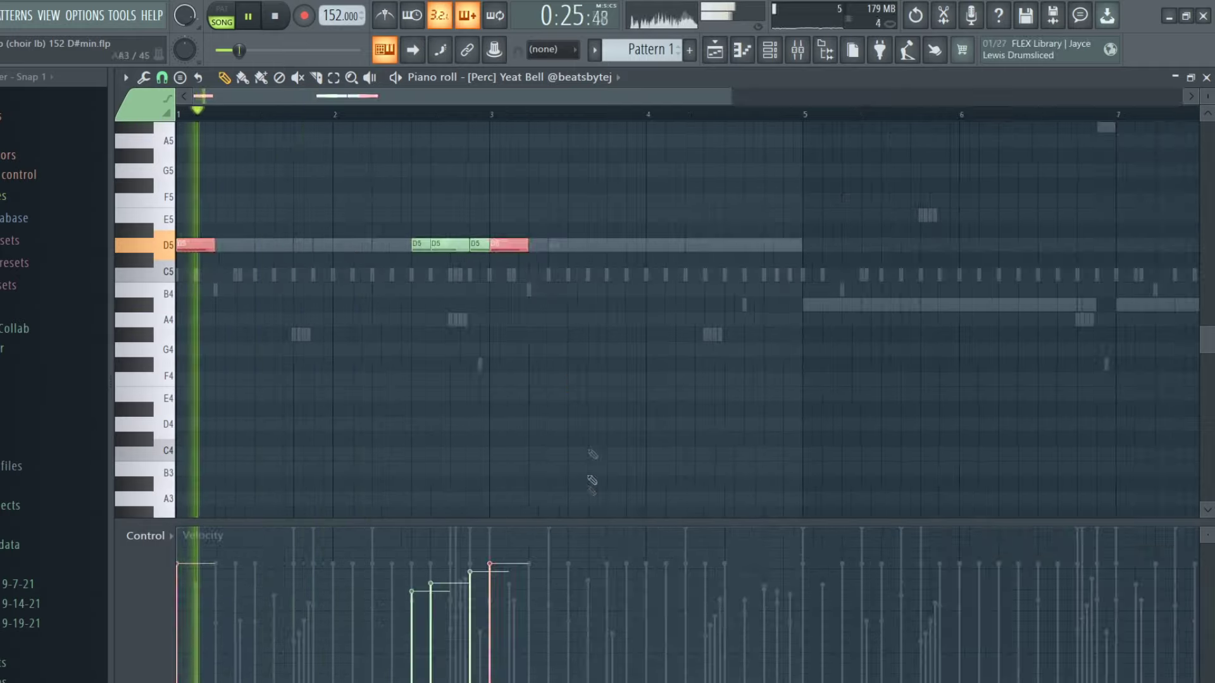
left_click_drag(482, 248, 418, 241)
scroll(534, 324, "down", 2)
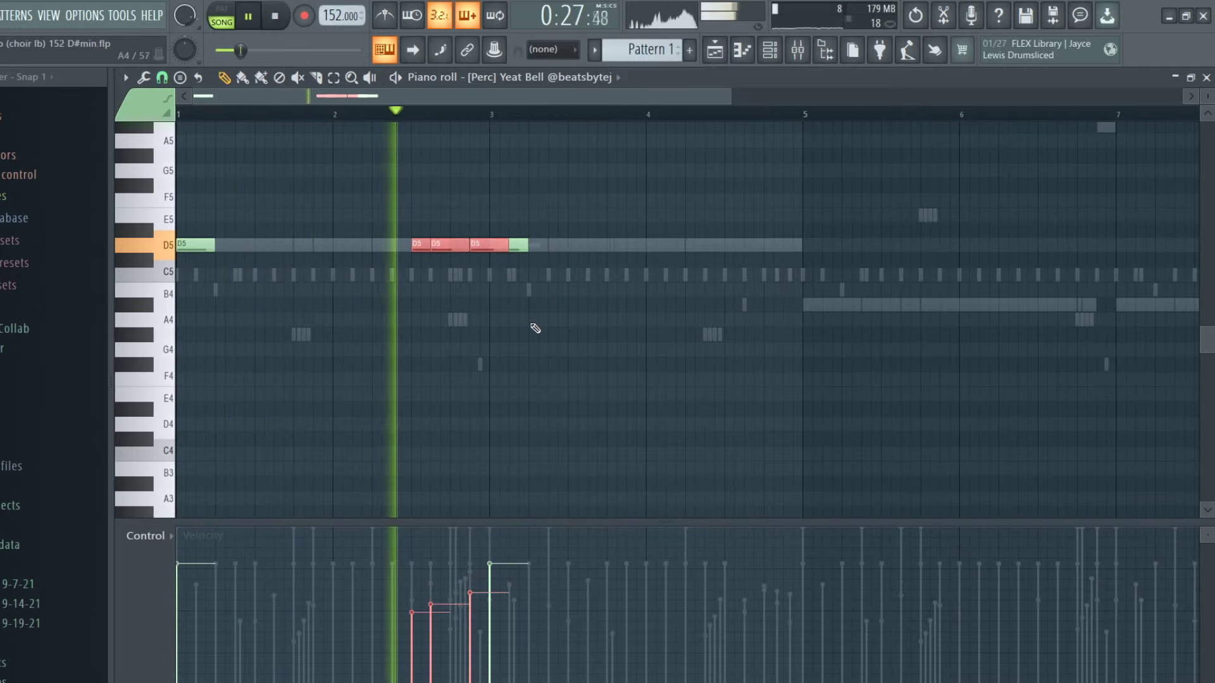
left_click(537, 324, "ctrl")
Repeat the Yeat Bell phrase from bar 5 on A#4 and add C5 notes across bar 8
scroll(555, 327, "right", 3)
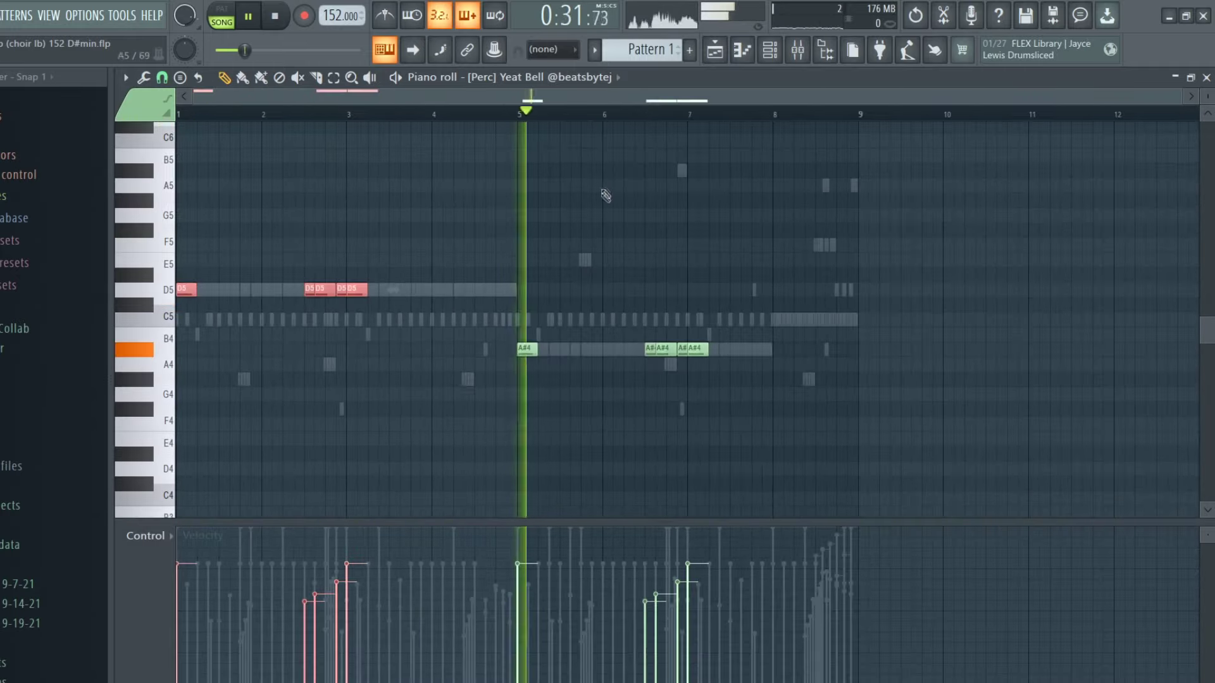
left_click(606, 195, "ctrl")
scroll(615, 205, "up", 5)
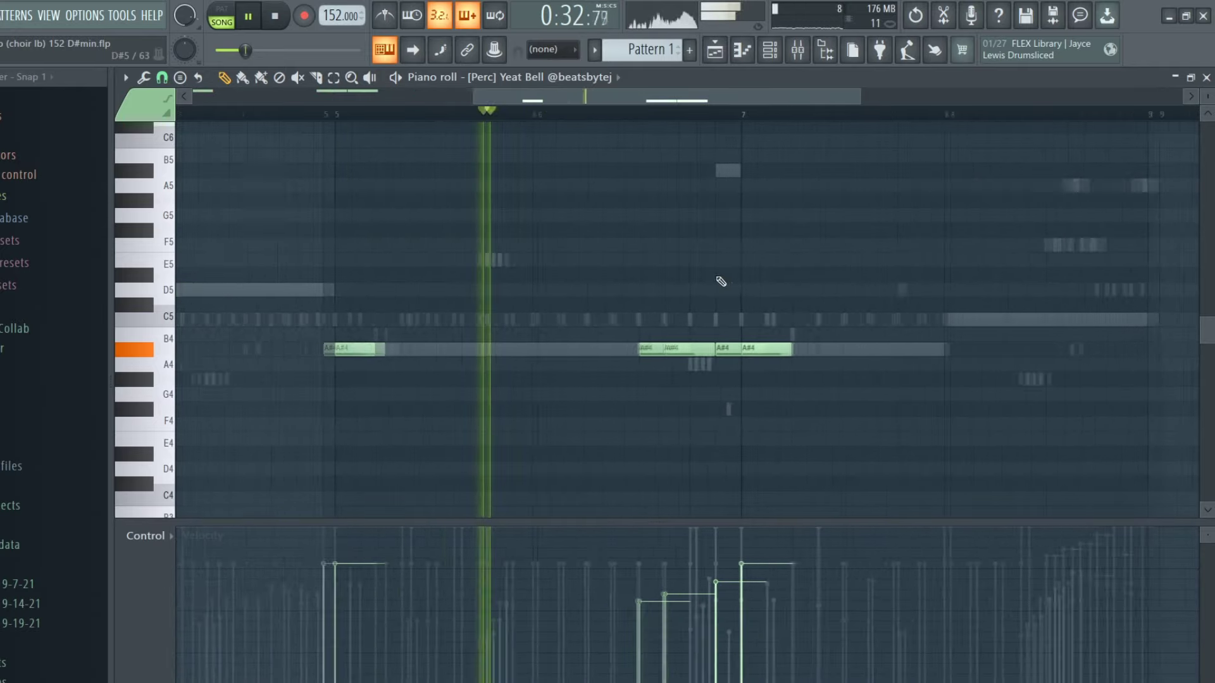
scroll(823, 316, "down", 4)
scroll(843, 320, "down", 2)
left_click(973, 305)
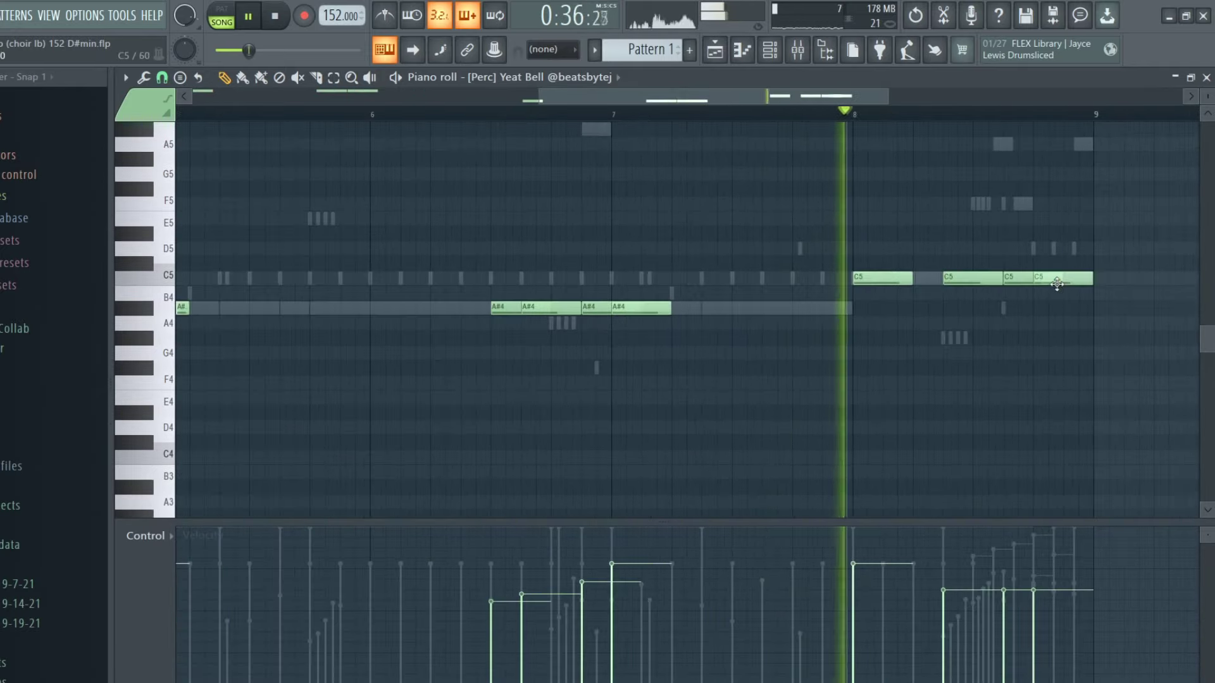
Reduce the velocities of the last three C5 bell notes in bar 8, setting the first of them to 66%
left_click_drag(1118, 278, 984, 257)
scroll(987, 273, "down", 5)
left_click(944, 585)
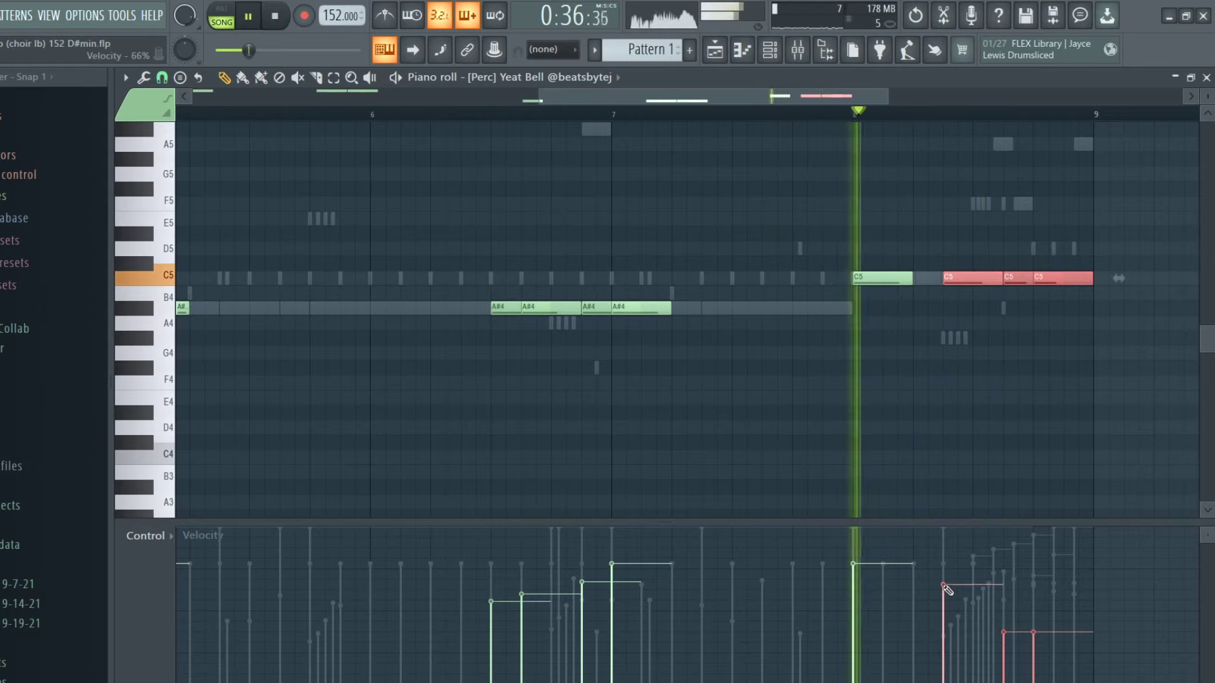
left_click(924, 392, "ctrl")
scroll(928, 348, "down", 6)
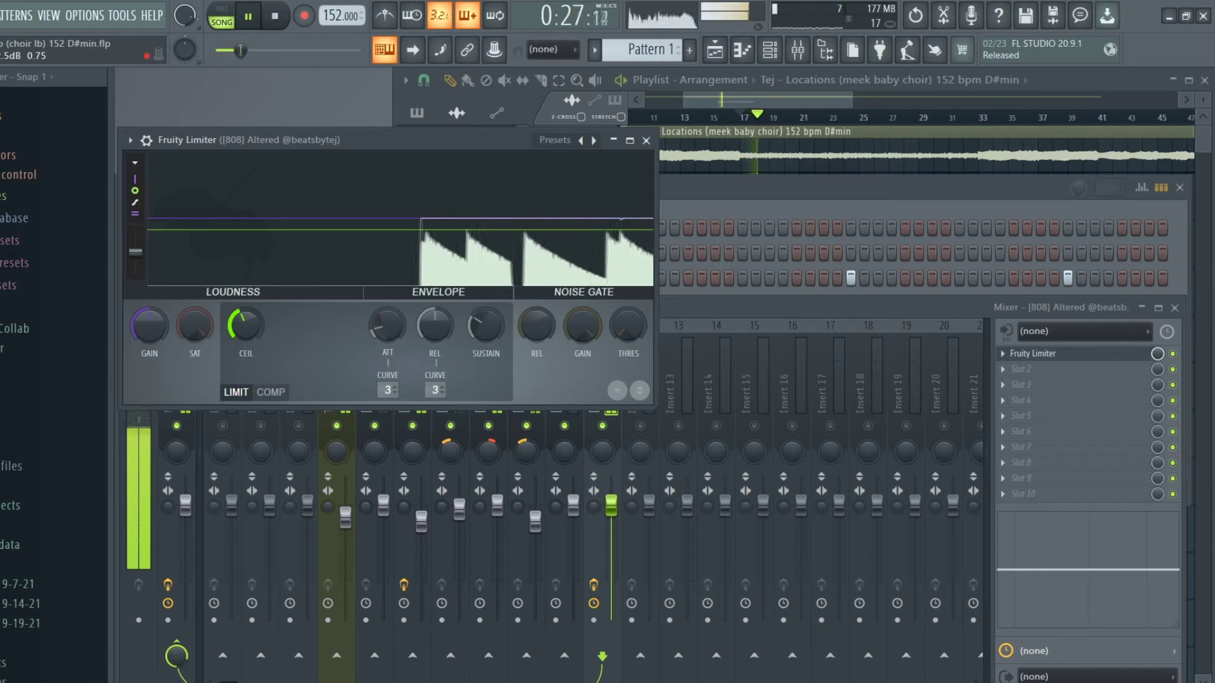
Close the 808's Fruity Limiter and the master track's Fruity soft clipper
left_click(646, 140)
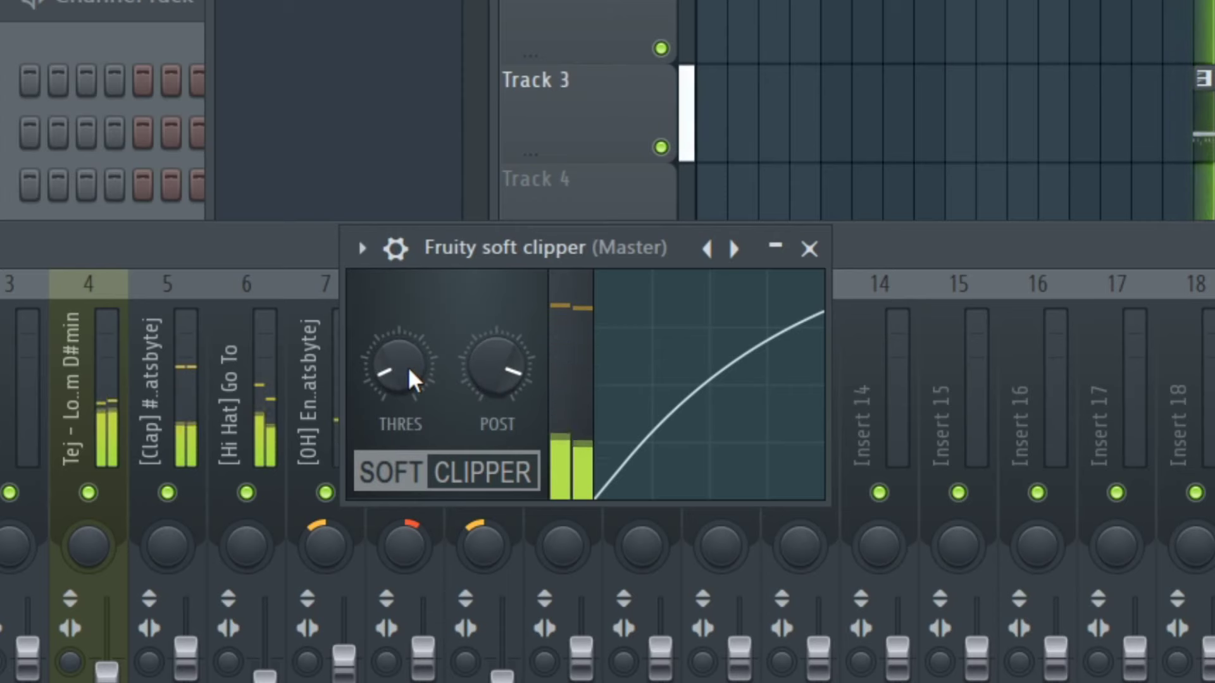
left_click(810, 249)
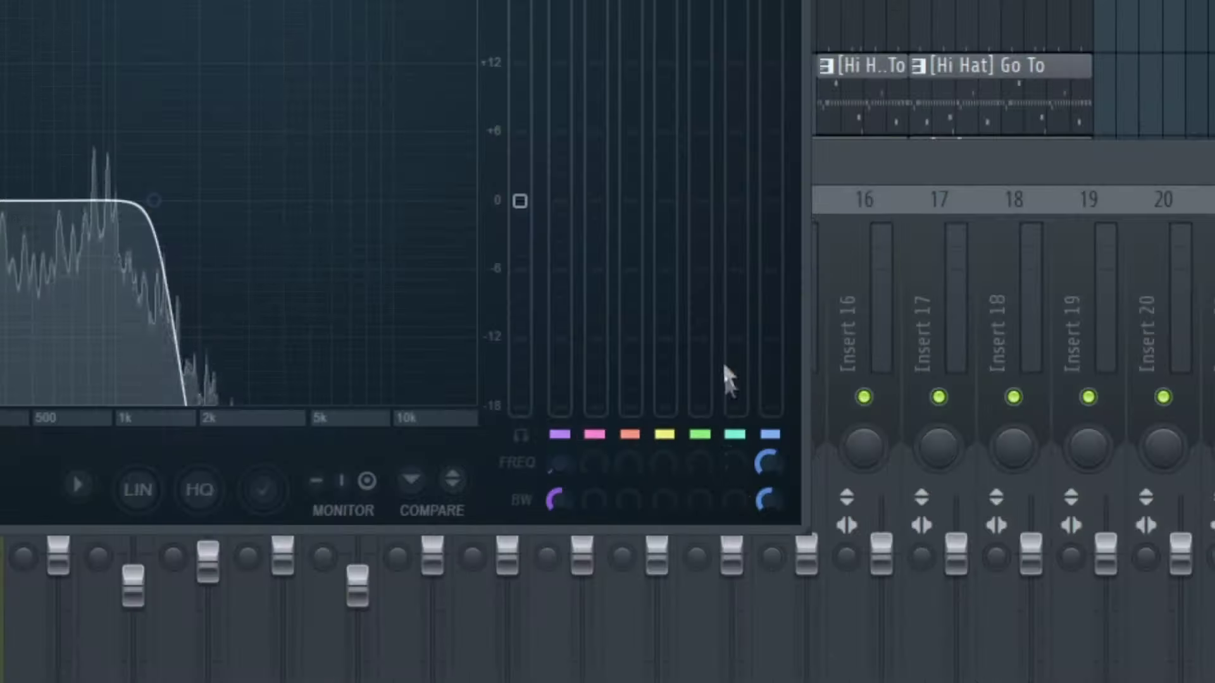
Open the options for the high-cut band's frequency control in the equalizer
right_click(744, 458)
left_click(762, 544)
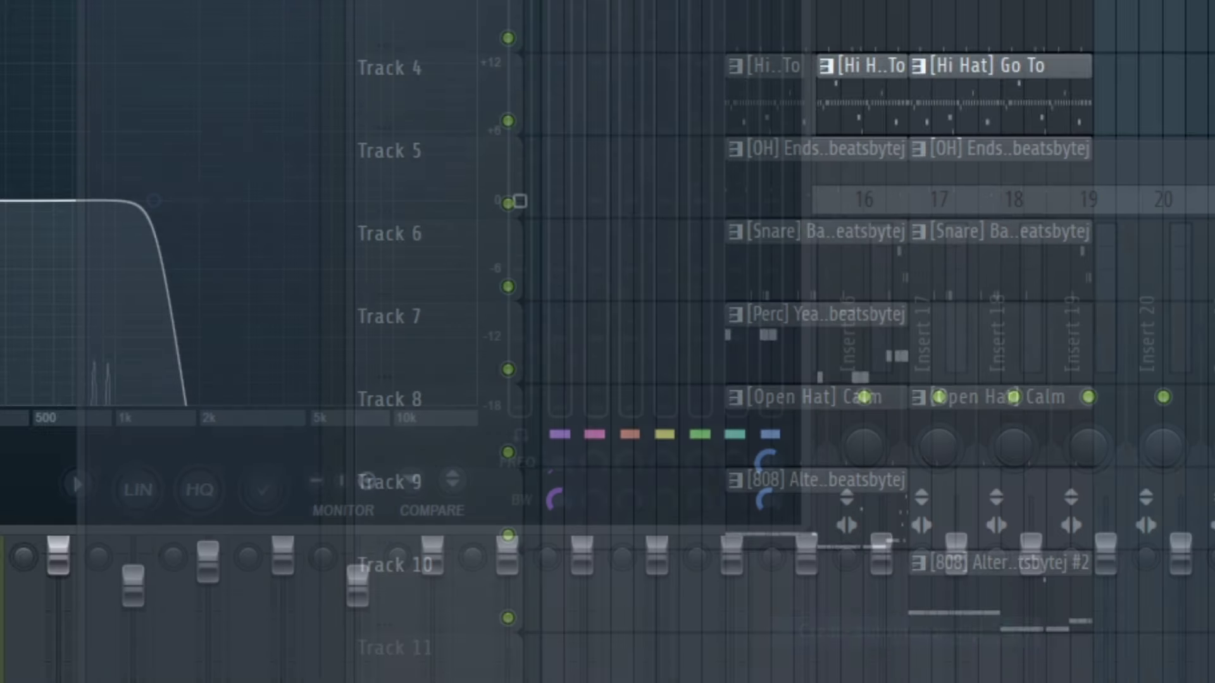